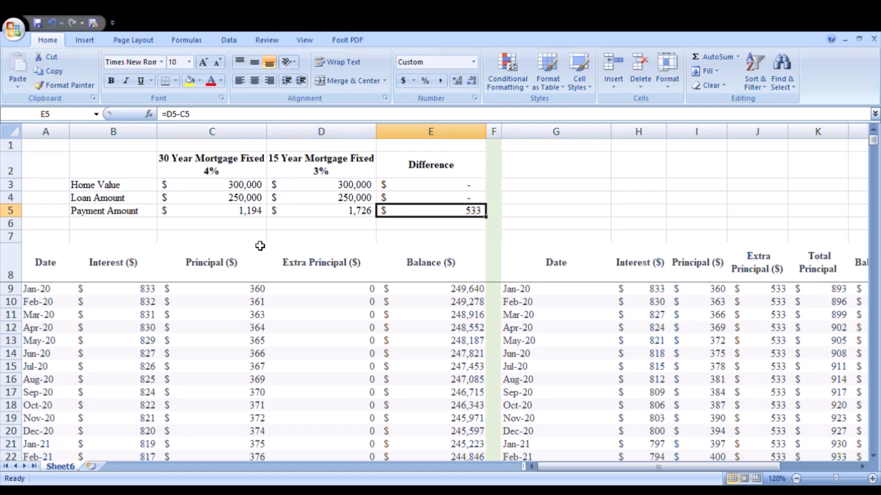
Step: Review the home value, loan amount and payment amount of the 30-year 4% and 15-year 3% mortgages in the summary table
drag(210, 188, 331, 188)
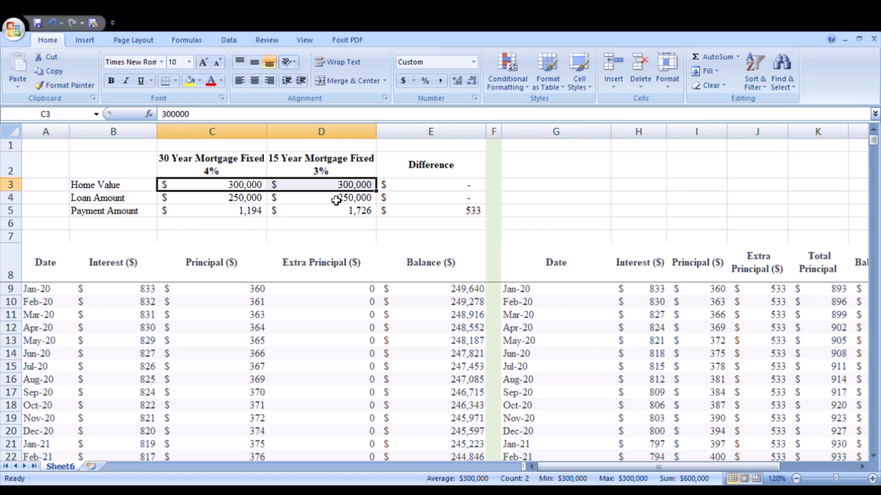
click(247, 200)
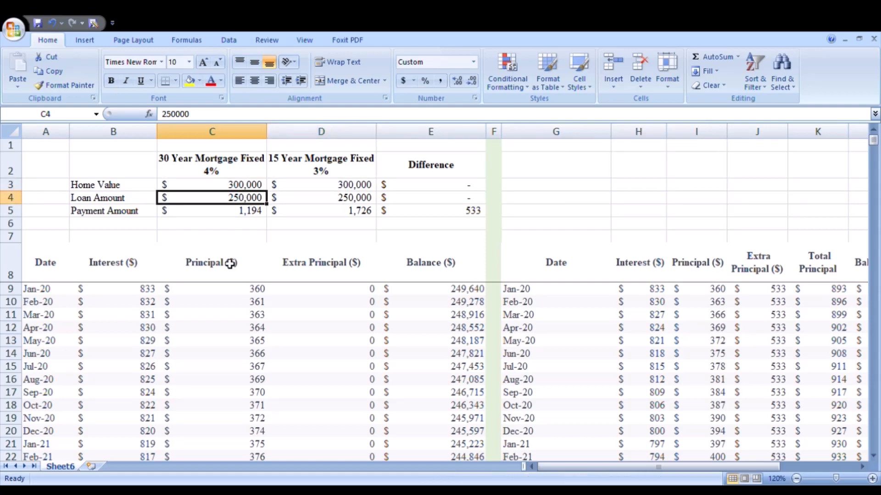
drag(195, 168, 206, 211)
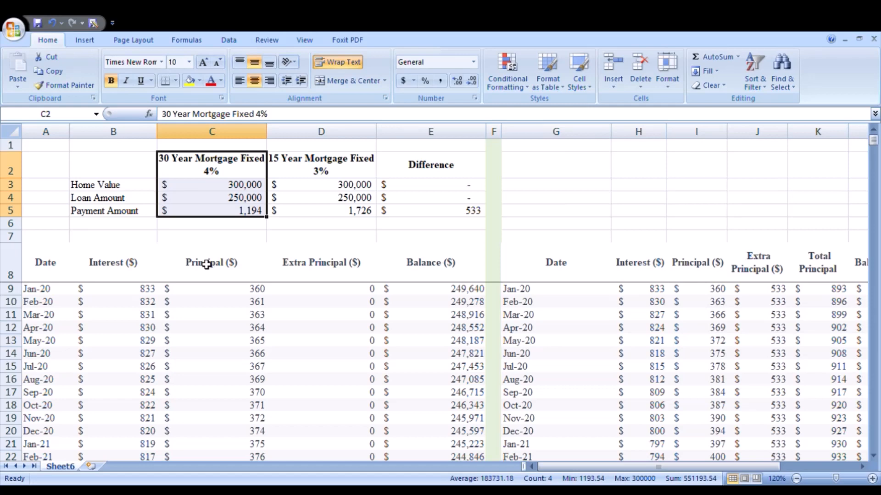
click(224, 212)
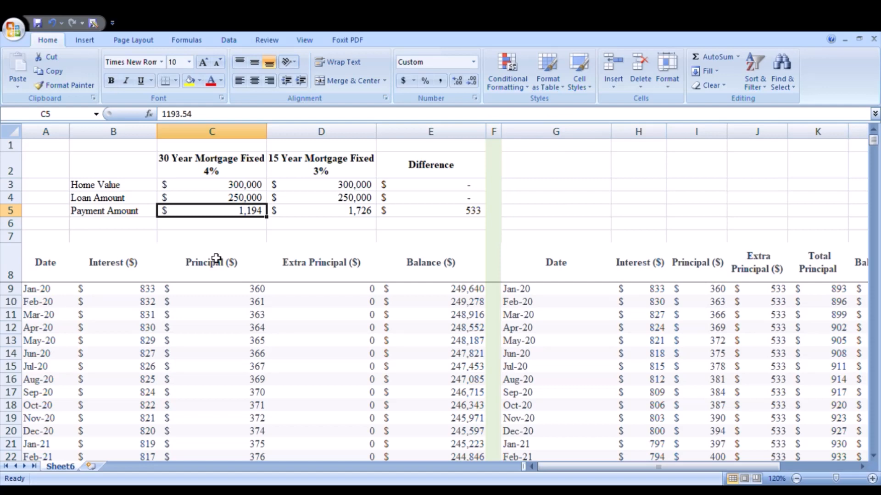
click(364, 189)
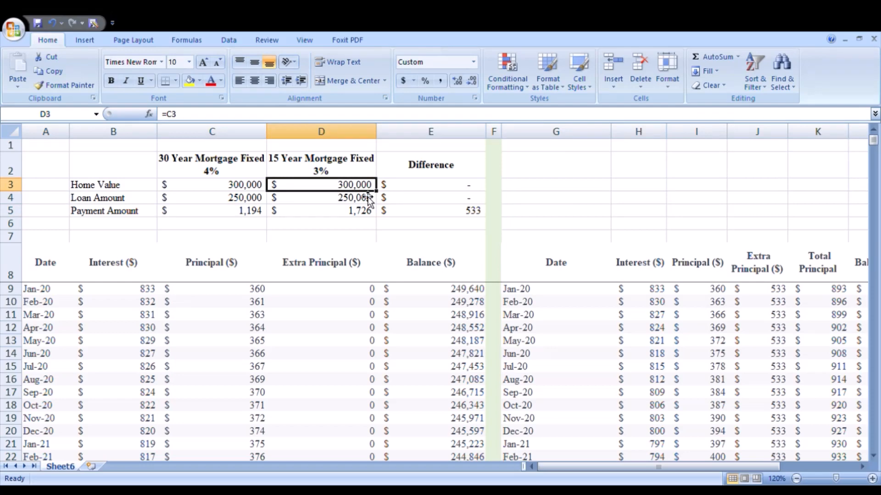
click(368, 202)
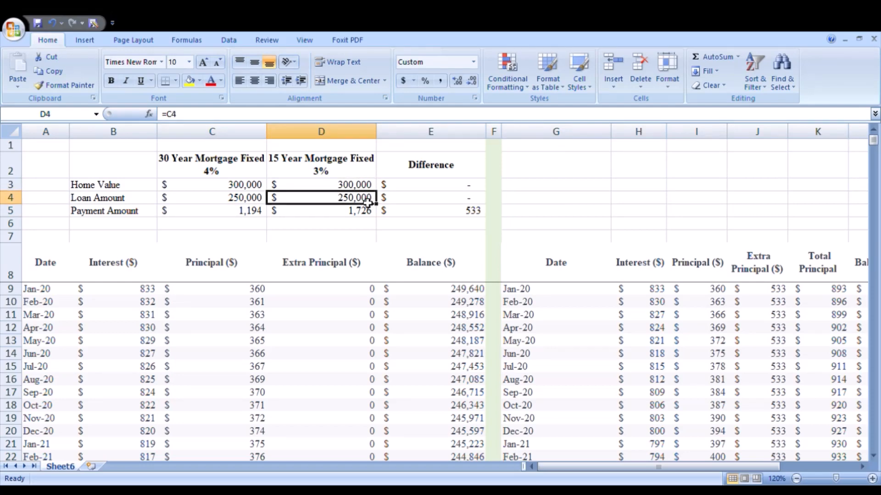
click(366, 212)
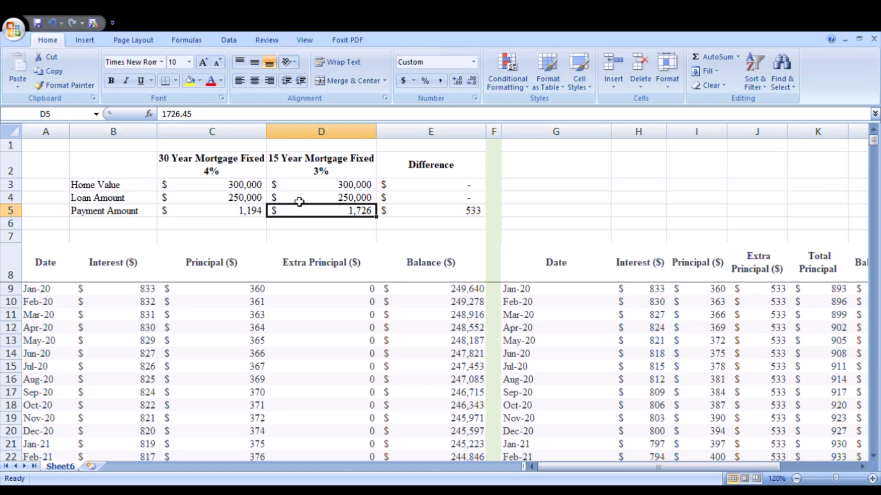
Step: Examine the standard 30-year schedule from Jan-20 to its last payment, including the interest and principal totals and the Extra Principal column
click(50, 295)
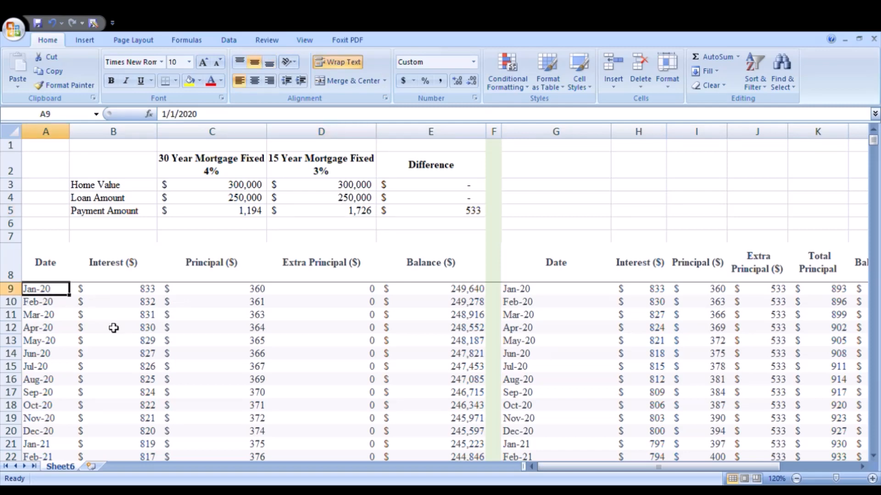
key(ctrl+shift+Down)
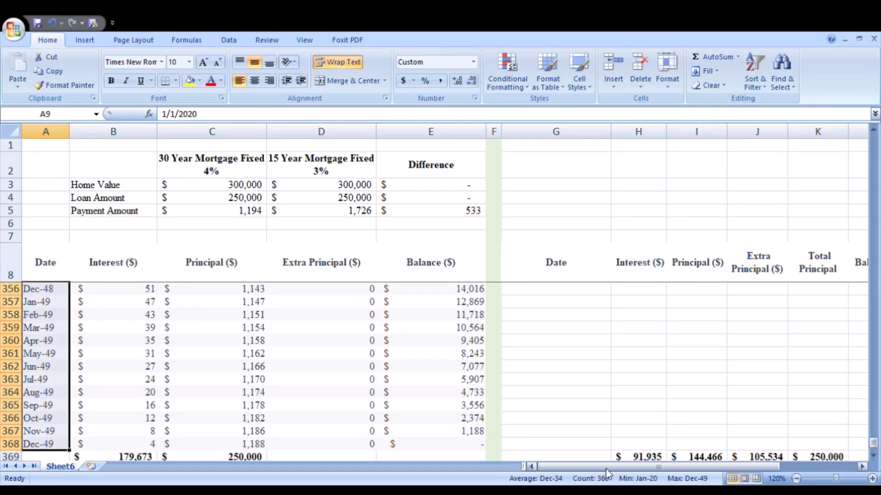
click(231, 418)
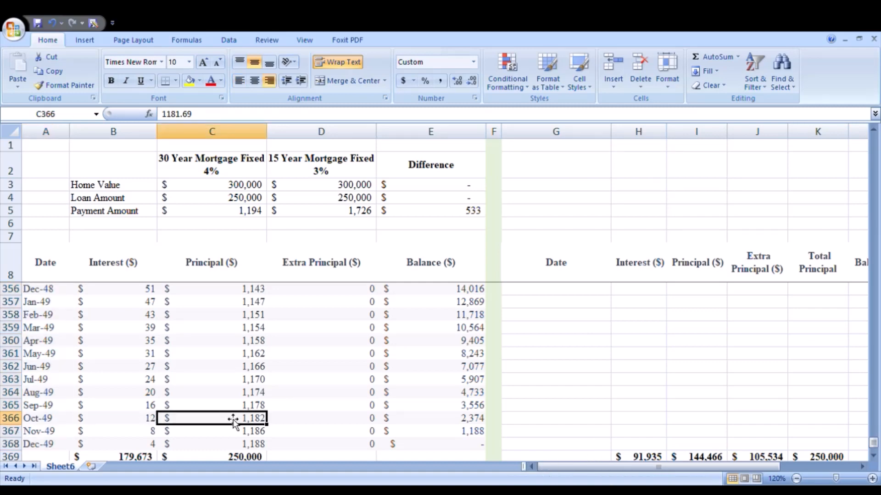
scroll(252, 360, down, 1)
click(250, 420)
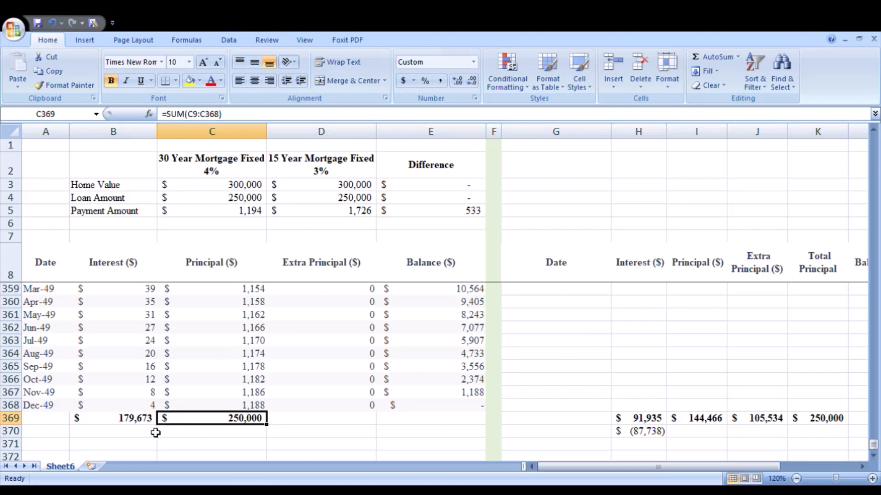
click(139, 418)
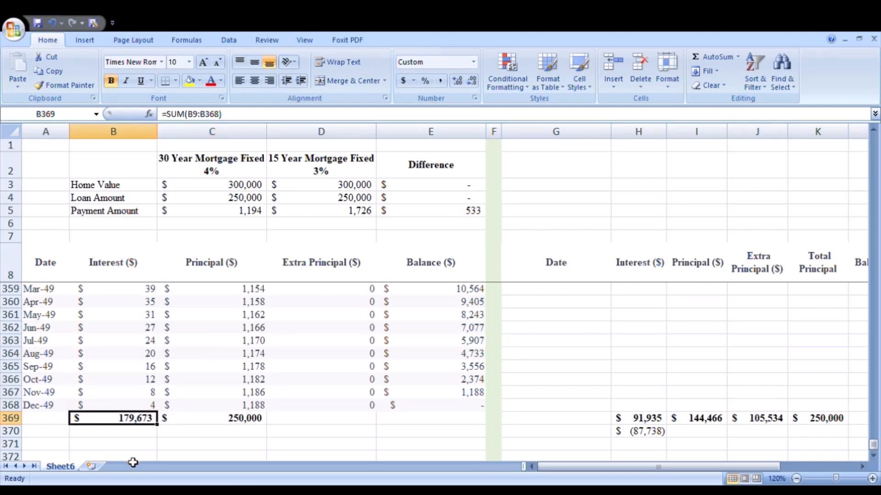
drag(344, 305, 350, 396)
scroll(350, 407, up, 2)
scroll(351, 407, down, 1)
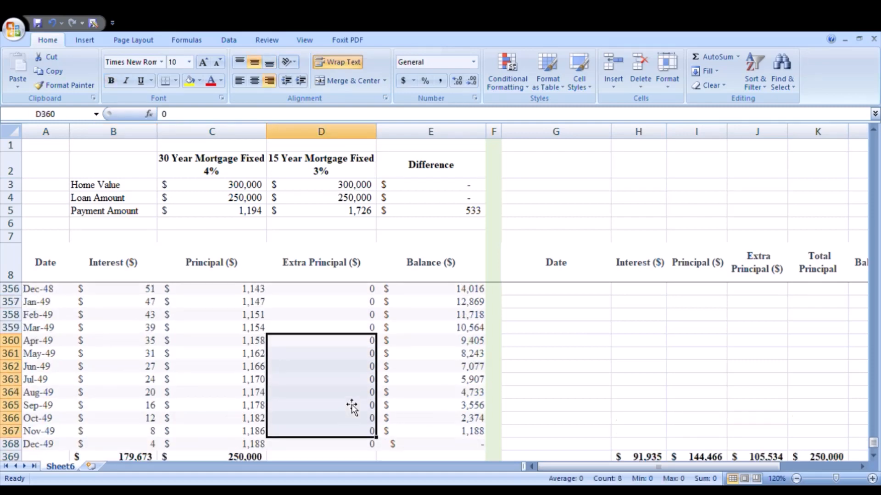
scroll(351, 407, down, 1)
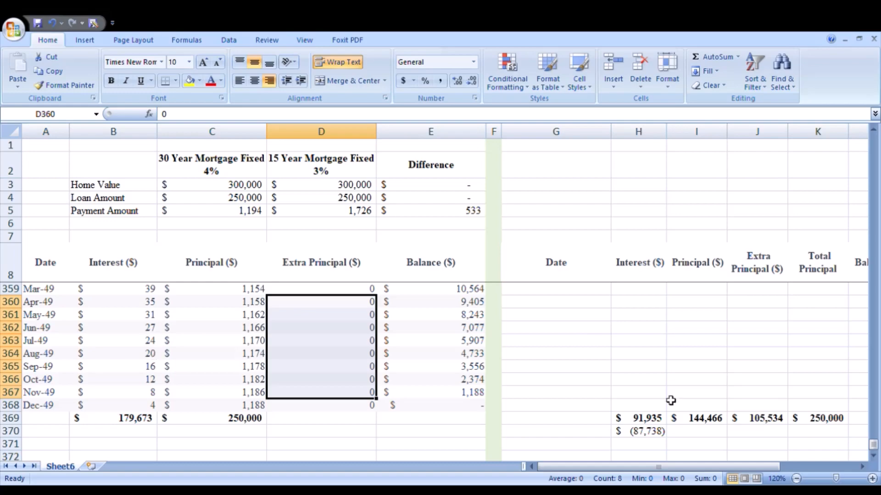
Step: Examine the 15-year mortgage schedule starting in column N, from Jan-20 to its final payment, and its interest and principal totals in row 369
drag(873, 445, 839, 138)
drag(695, 467, 770, 466)
drag(495, 266, 695, 278)
click(490, 289)
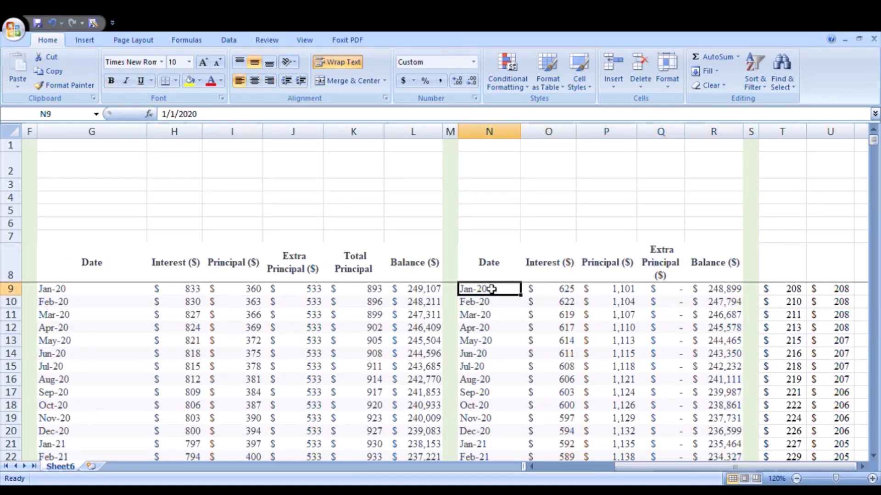
key(ctrl+shift+Down)
scroll(541, 350, down, 1)
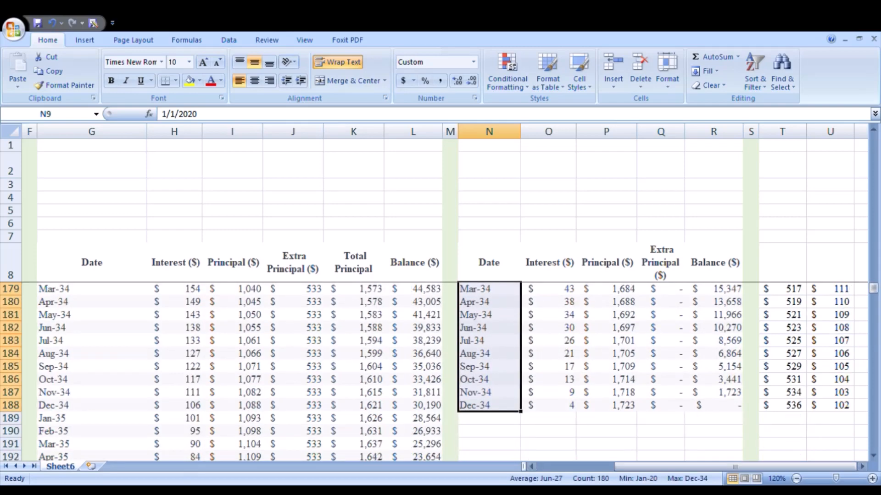
click(556, 432)
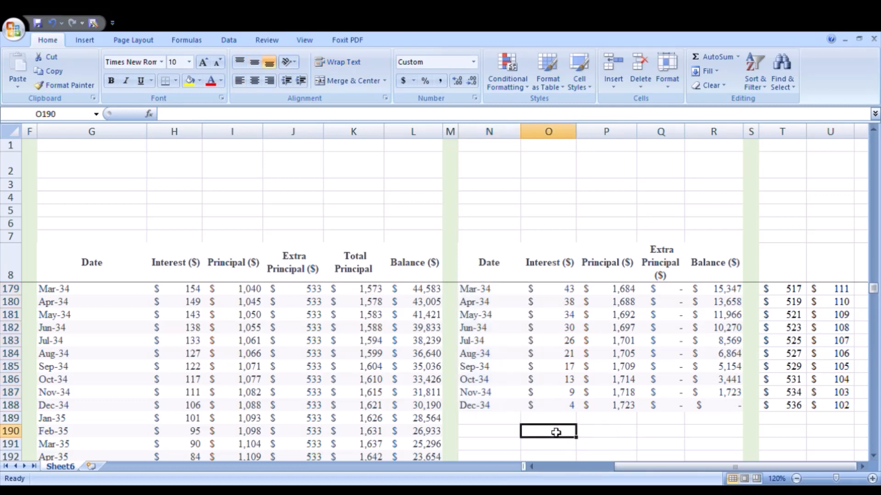
key(ctrl+shift+Down)
scroll(569, 422, down, 1)
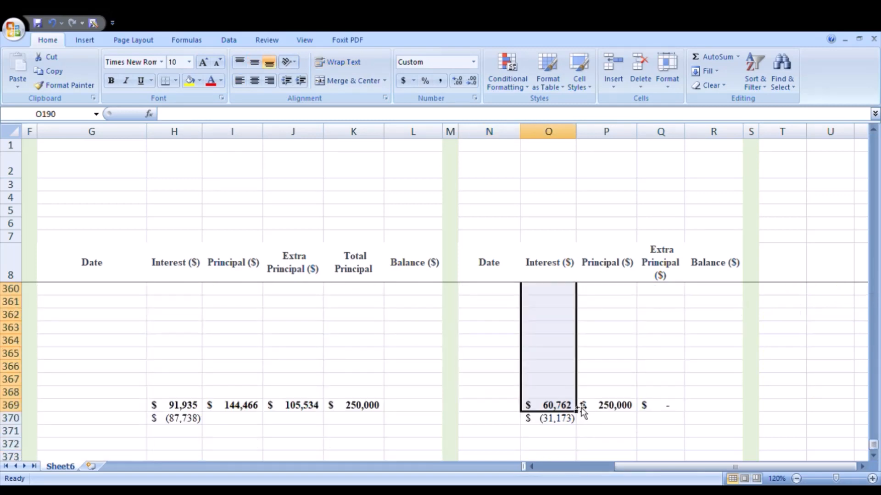
click(565, 405)
click(618, 407)
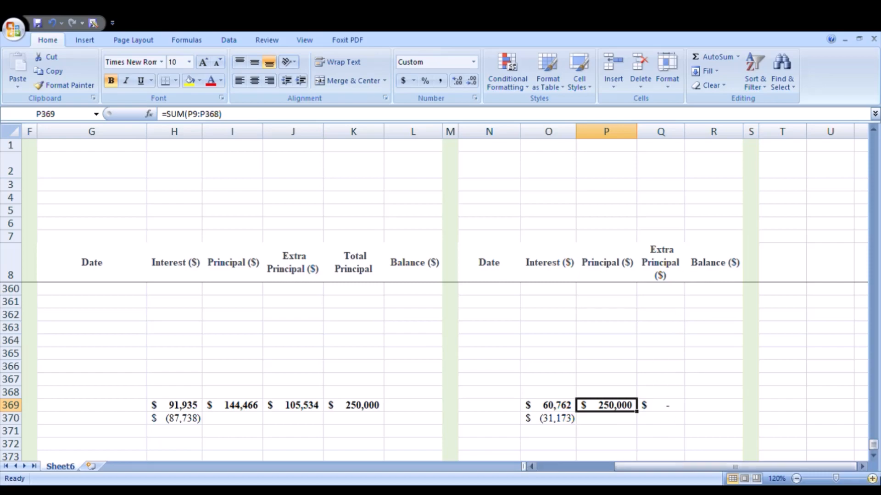
Step: Inspect the first months of the 30-year schedule with extra principal payments, starting at Jan-20 in column G
drag(874, 453, 800, 105)
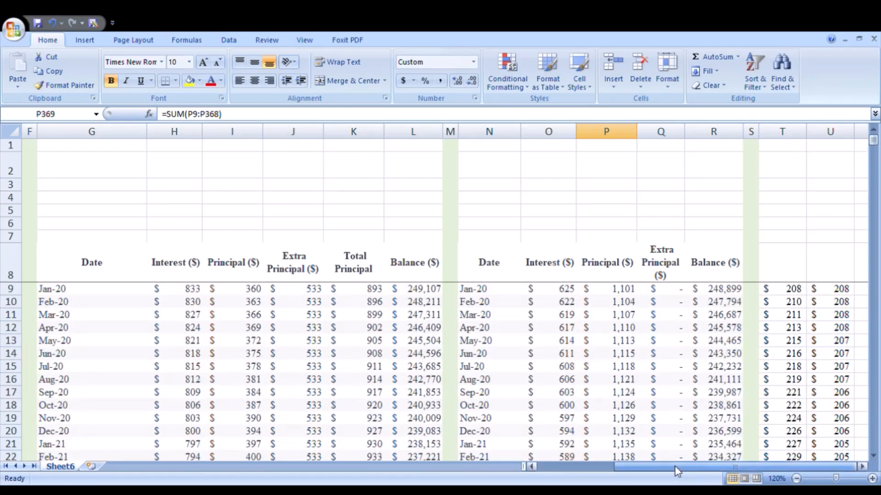
drag(676, 467, 641, 469)
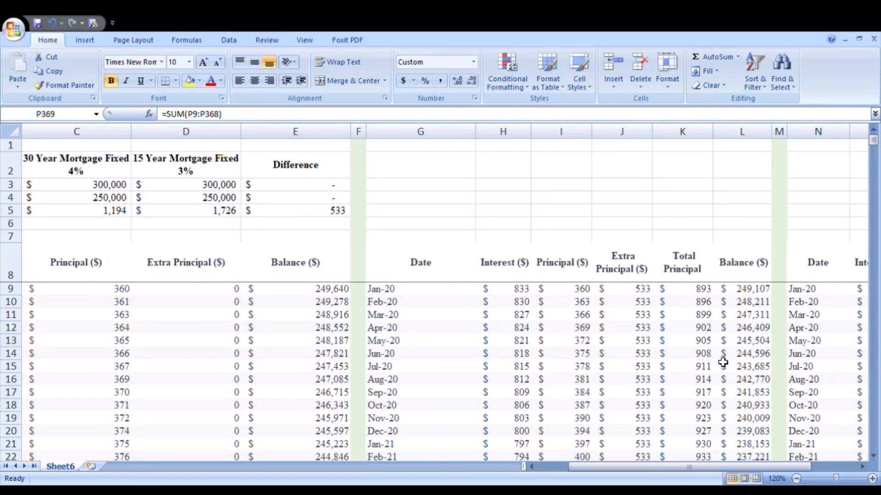
click(403, 290)
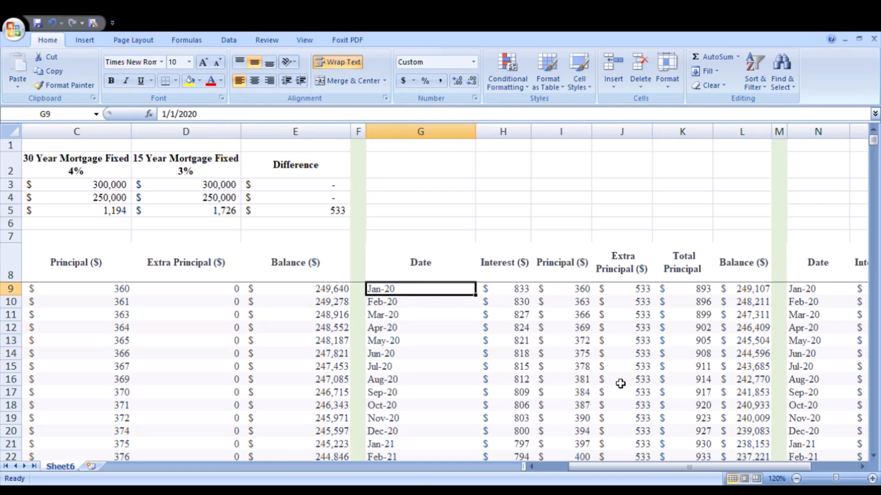
click(617, 291)
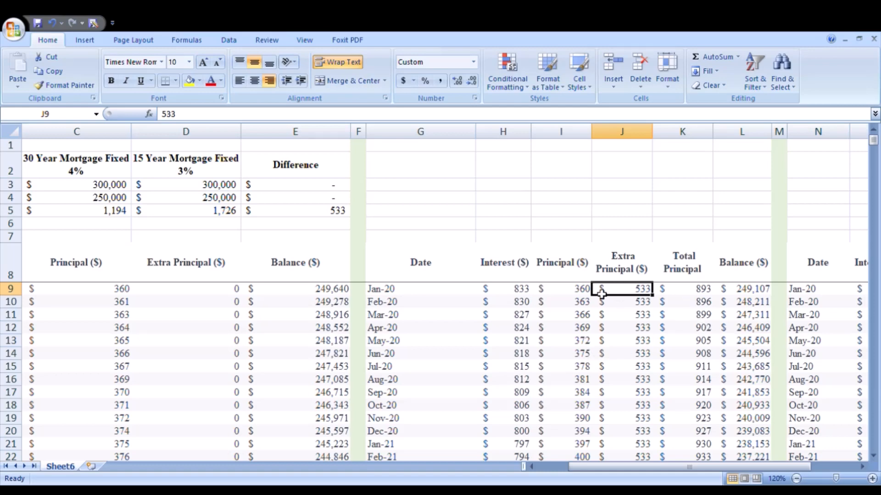
click(376, 292)
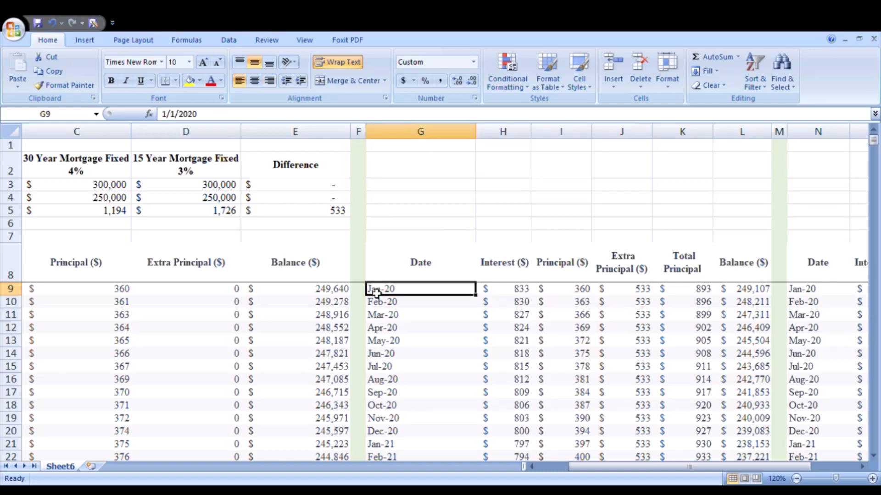
click(419, 328)
Step: Trace the extra-principal schedule to its payoff date and compare its total interest with the standard 30-year total using the difference in H370
click(390, 291)
key(ctrl+shift+Down)
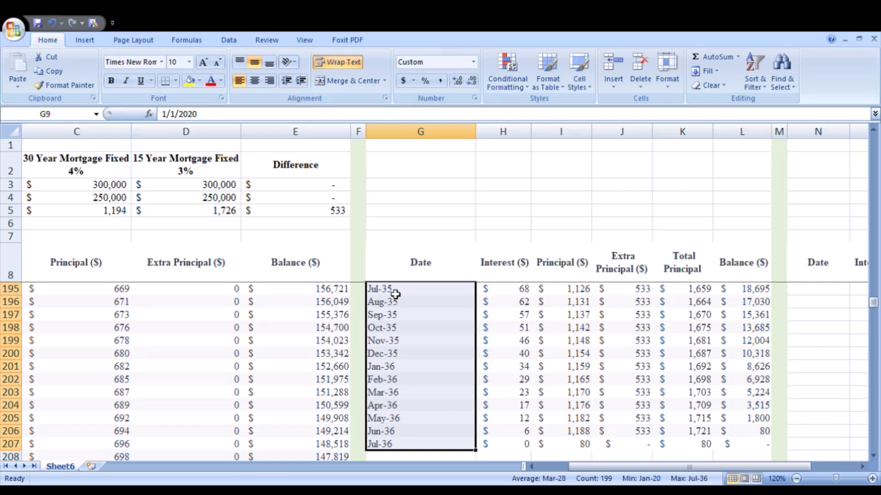
scroll(395, 295, down, 2)
click(522, 396)
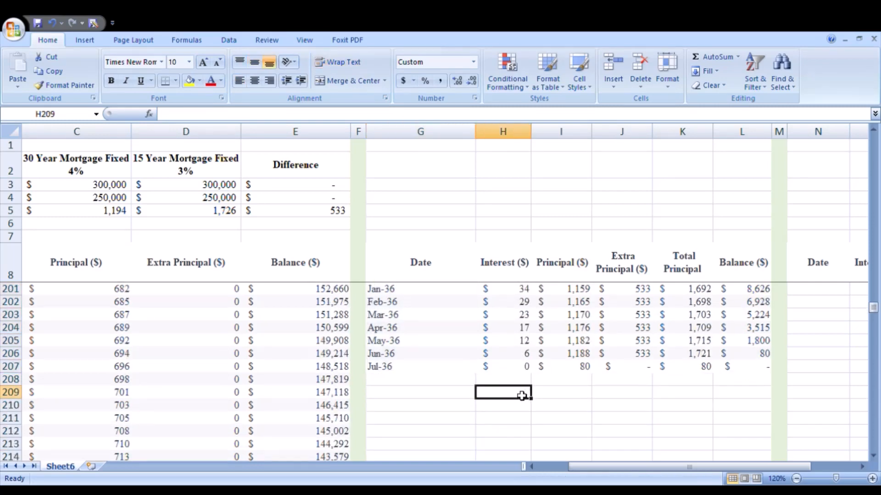
key(ctrl+shift+Down)
scroll(504, 395, down, 2)
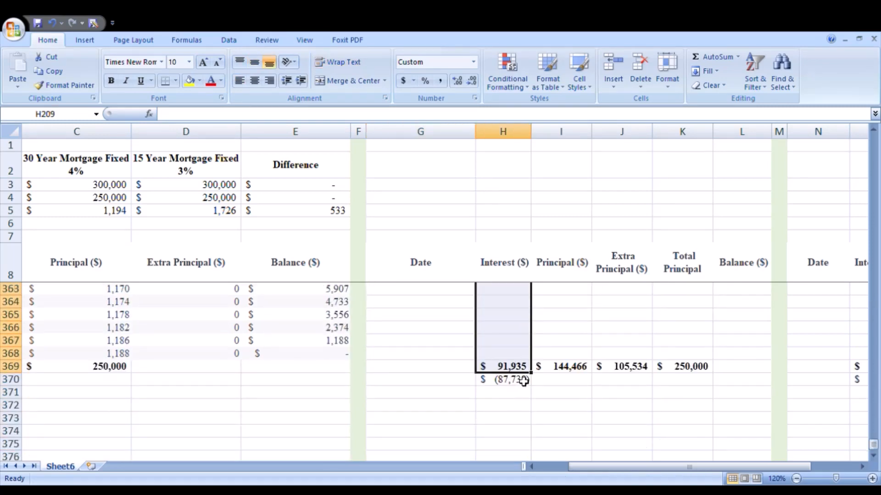
click(518, 367)
key(Down)
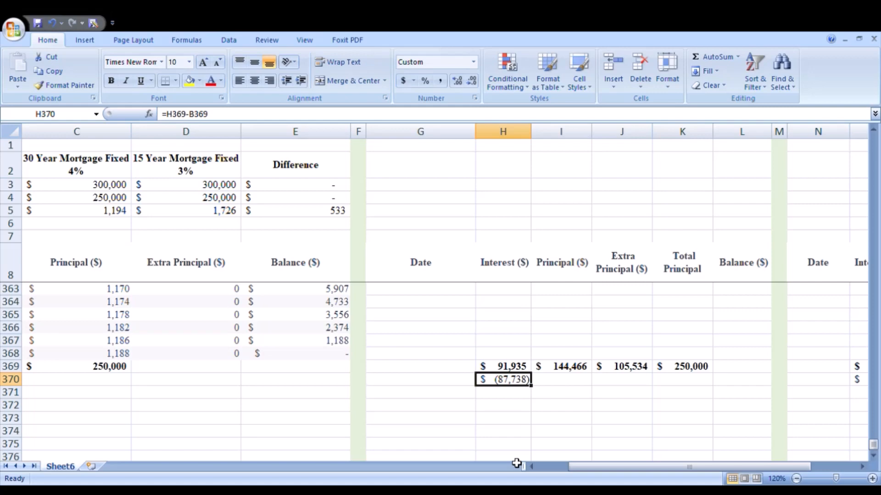
drag(598, 467, 570, 467)
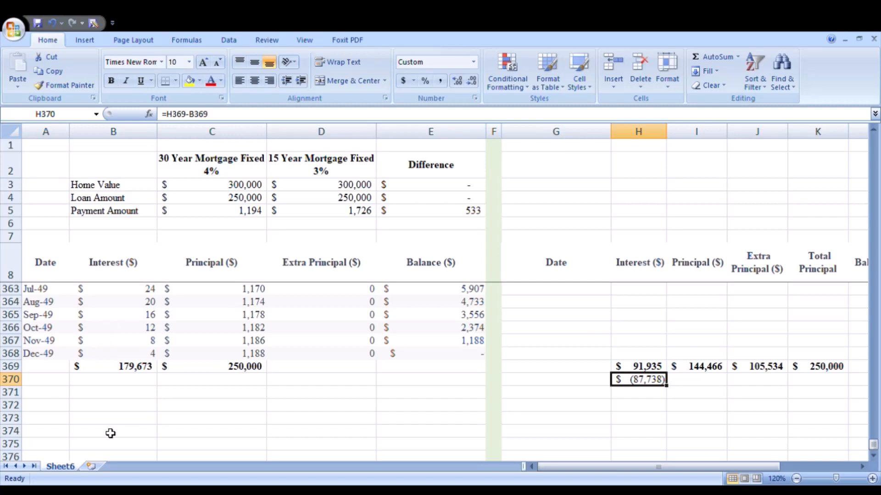
Step: Review the 30-year mortgage's payment amount in the summary and the monthly interest from Jan-20 onward in the standard schedule
click(227, 171)
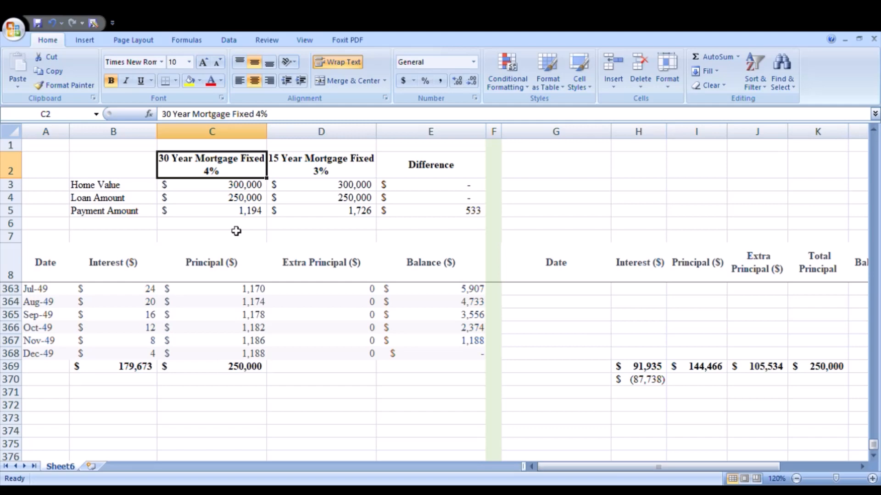
click(260, 215)
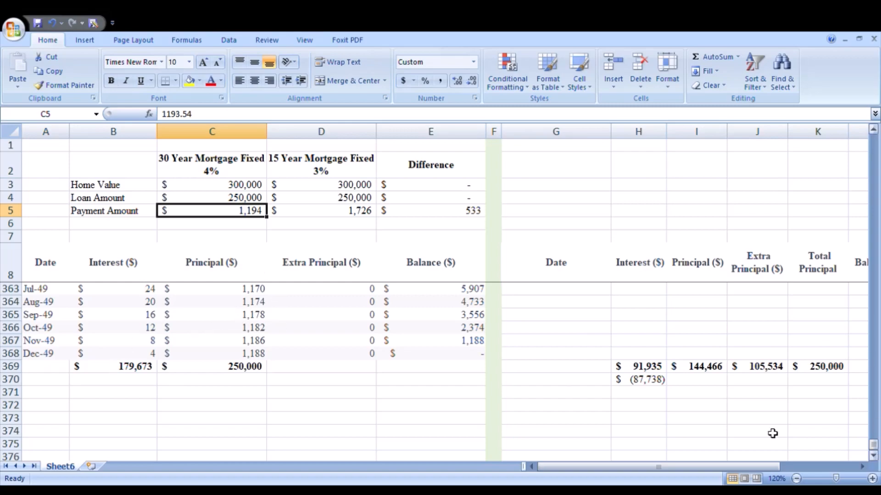
drag(873, 445, 862, 113)
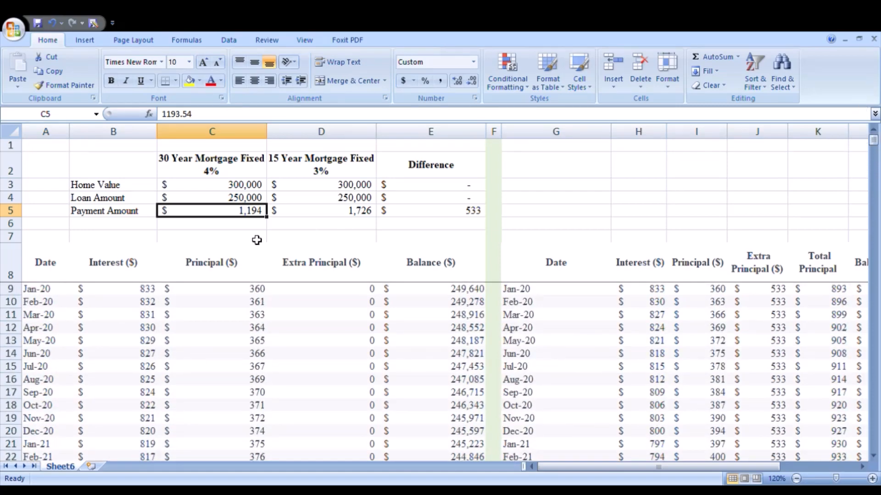
click(137, 290)
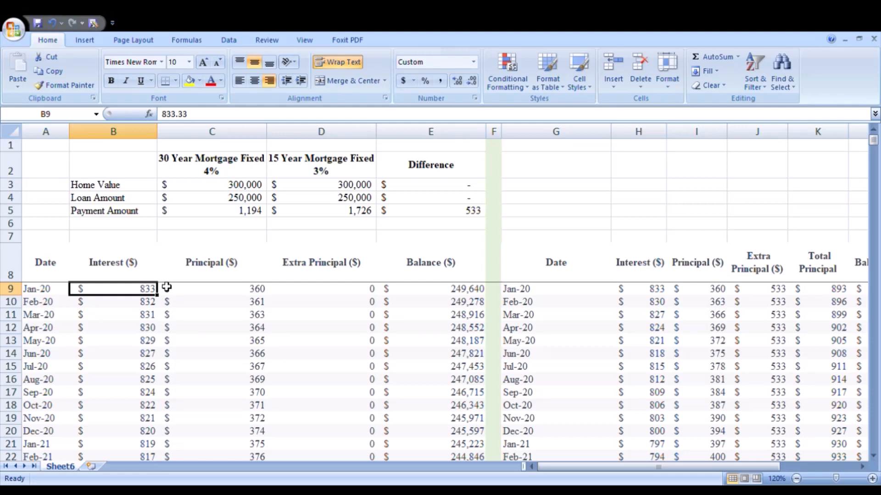
drag(151, 295, 147, 317)
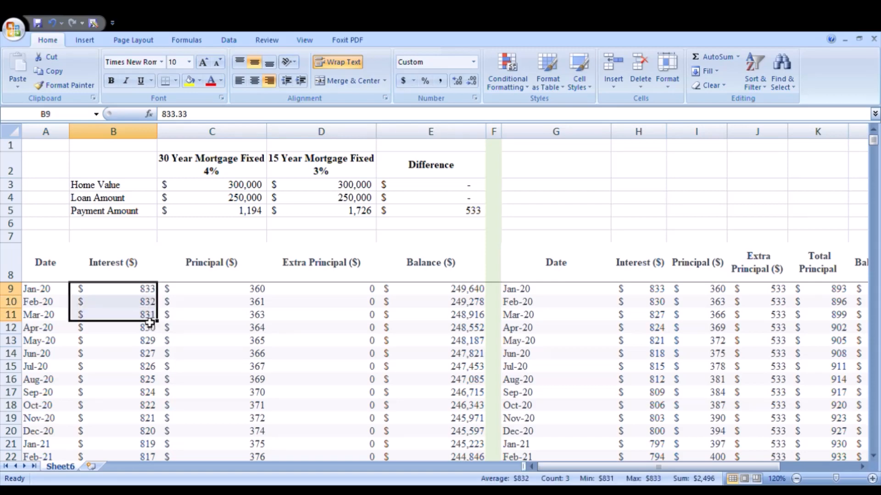
scroll(175, 346, down, 20)
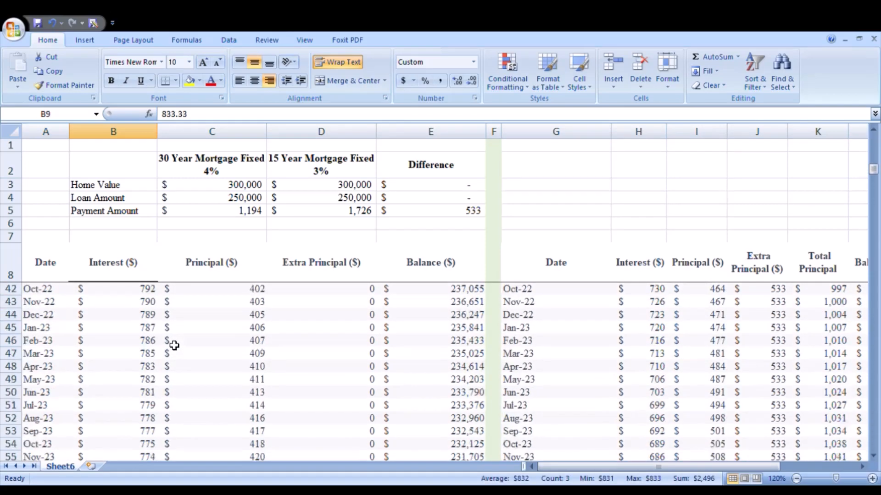
Step: Follow how the monthly interest and principal split changes in the standard 30-year schedule through 2033
scroll(174, 345, down, 11)
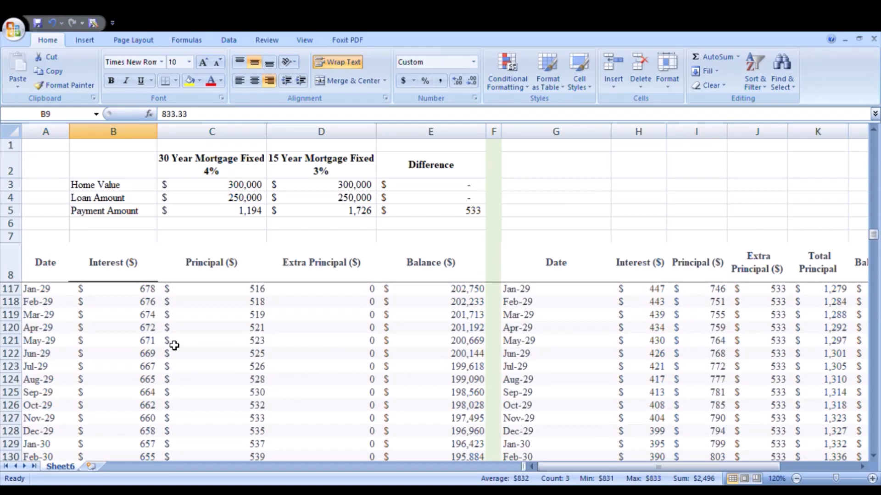
scroll(206, 327, down, 3)
scroll(206, 327, down, 12)
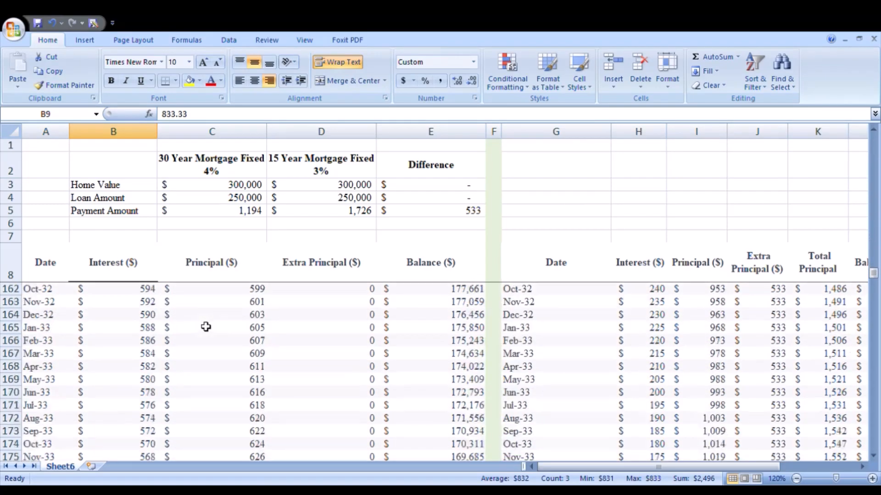
scroll(205, 327, up, 7)
drag(873, 255, 873, 142)
Step: Sum the first year's interest on the standard 30-year loan by selecting B9:B20, Jan-20 to Dec-20
click(143, 294)
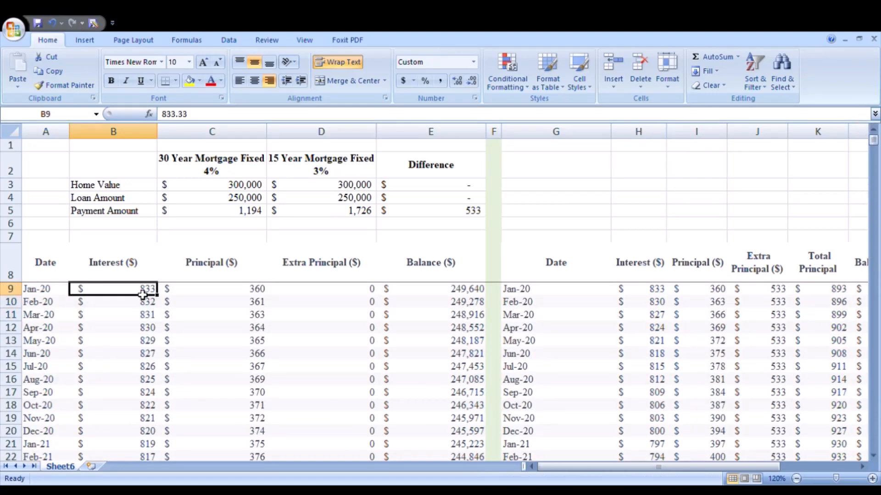
key(shift+Down)
key(shift+Down)
key(shift+Down)
key(shift+Down)
key(shift+Down)
key(shift+Down)
key(shift+Down)
key(shift+Down)
key(shift+Down)
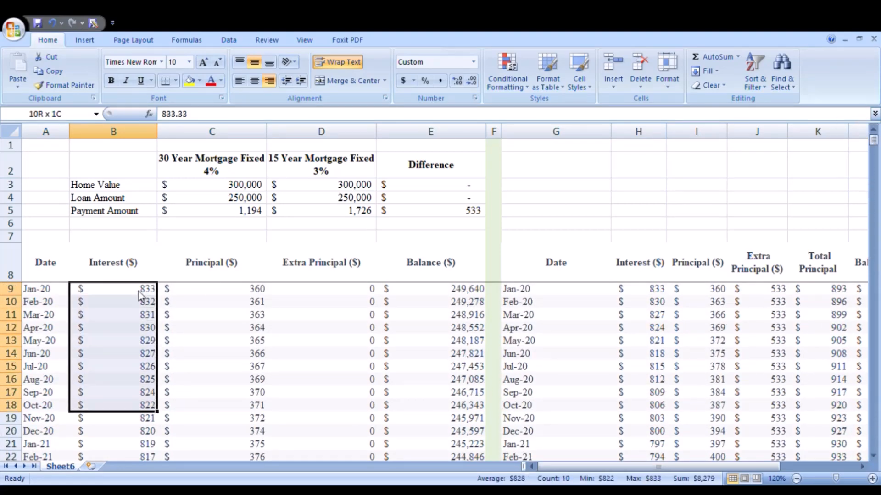
key(shift+Down)
key(shift+Down)
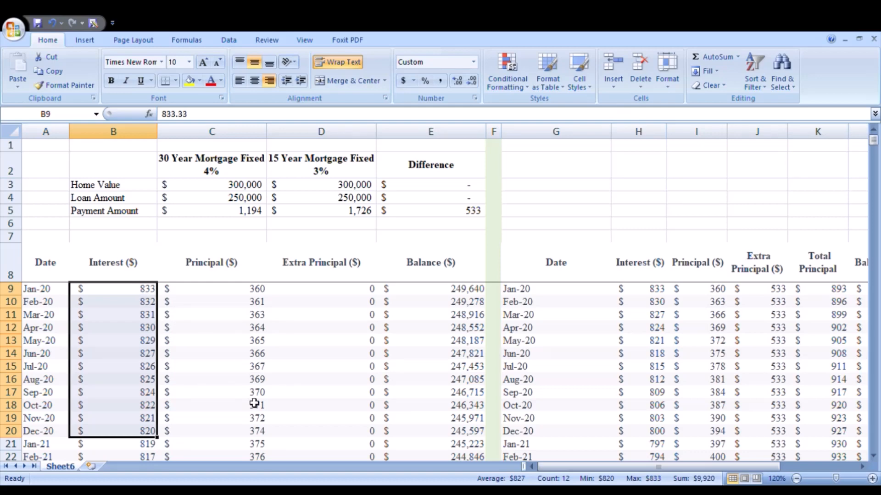
Step: Sum the first year's principal on the standard 30-year loan by selecting C9:C20, and compare it with the interest
click(237, 434)
key(ctrl+shift+Up)
key(shift+Down)
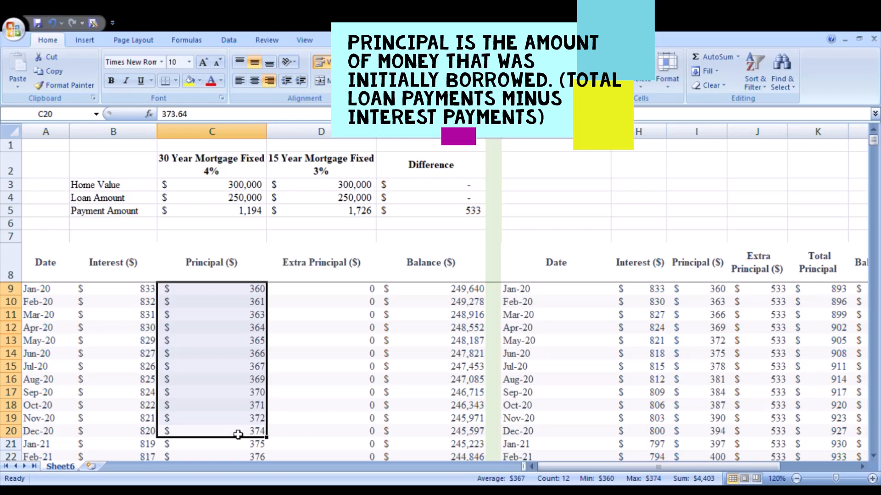
scroll(130, 302, down, 2)
scroll(130, 303, up, 2)
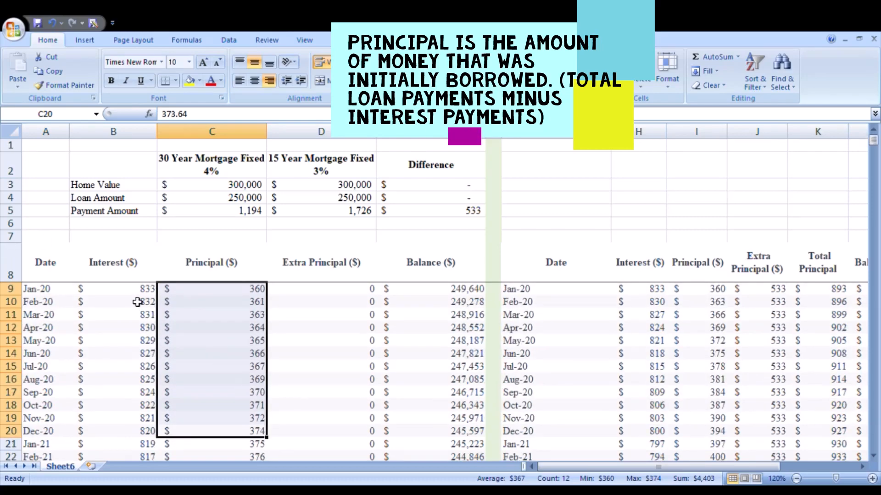
Step: Follow the declining balance in column E of the standard 30-year schedule from Jan-20 to 2046
drag(445, 295, 444, 366)
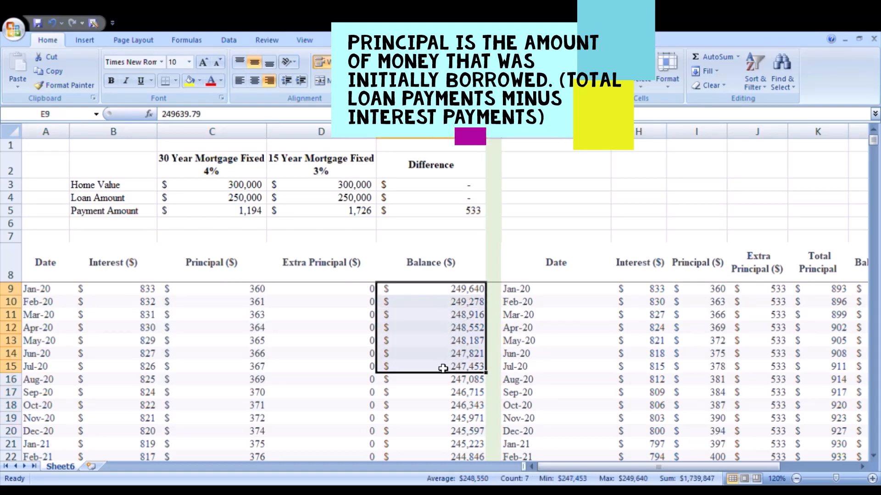
scroll(444, 366, down, 11)
scroll(603, 370, down, 20)
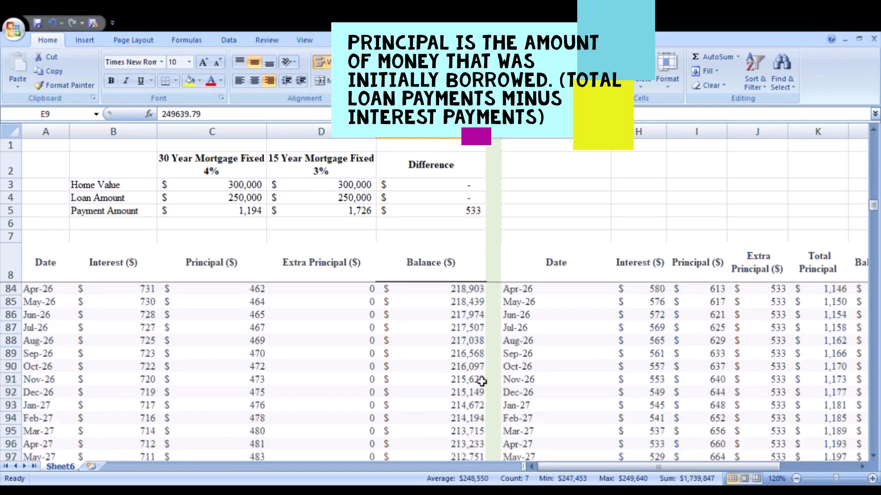
scroll(482, 381, down, 20)
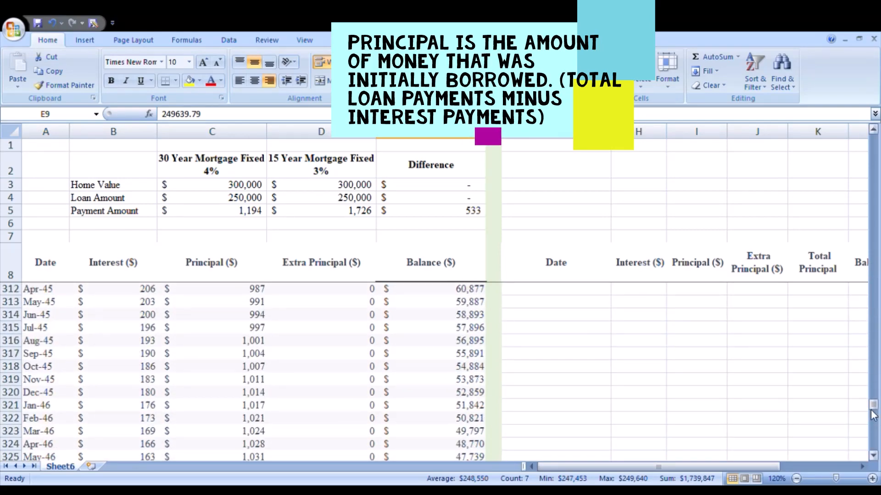
drag(873, 404, 866, 98)
Step: Examine the extra-principal schedule's Jan-20 row: extra, regular and total principal and interest, compared with the standard schedule's C9
click(556, 301)
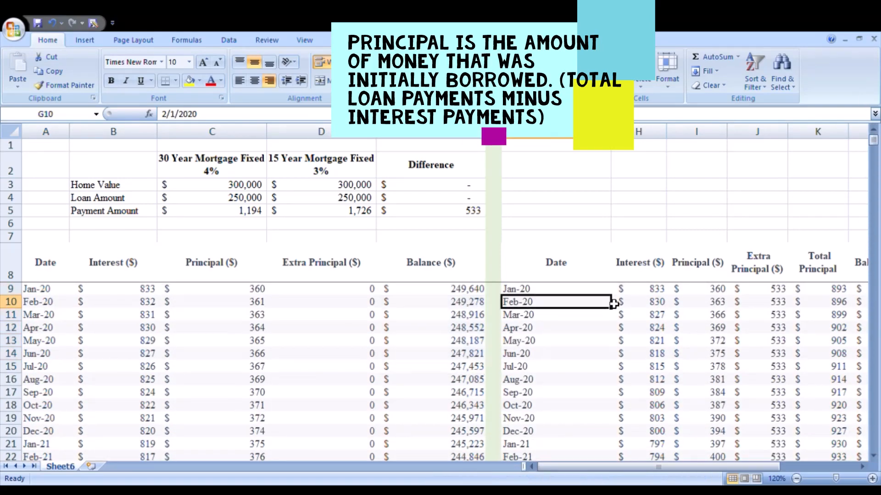
drag(712, 465, 731, 466)
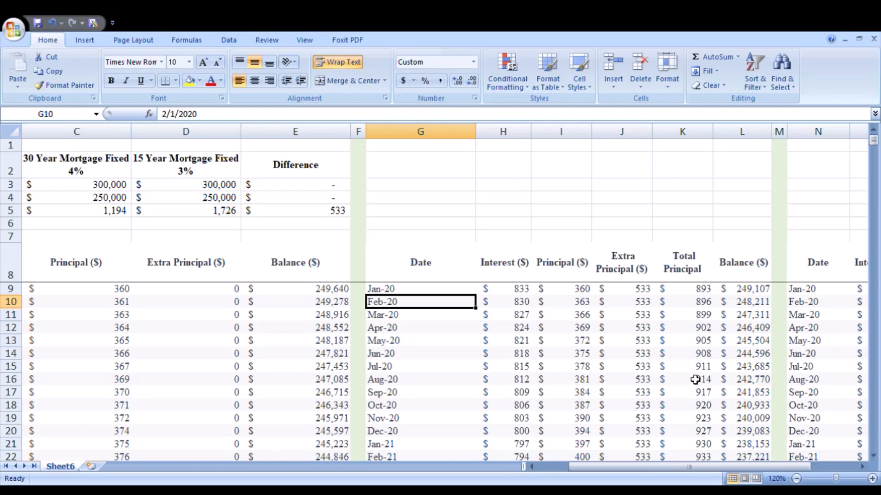
click(635, 292)
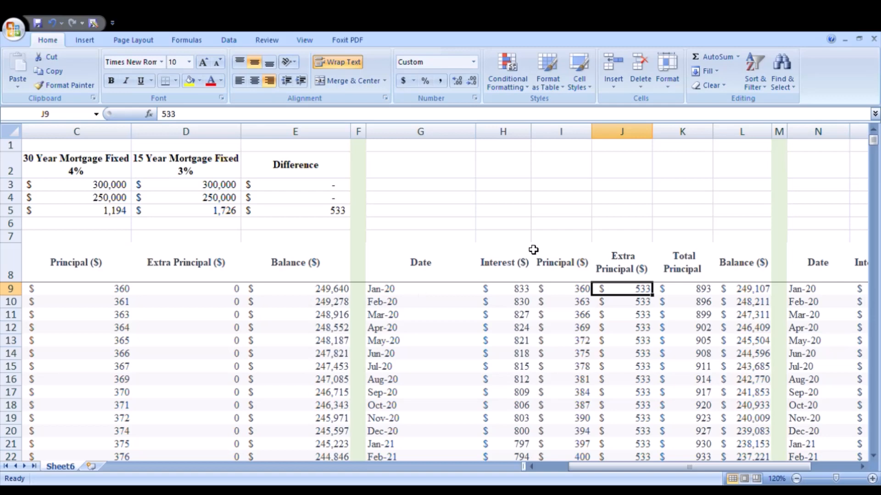
click(581, 295)
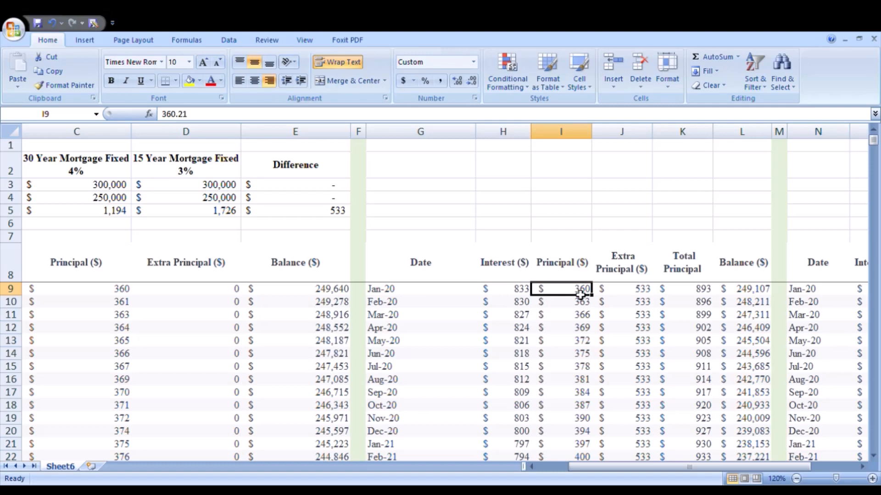
click(697, 288)
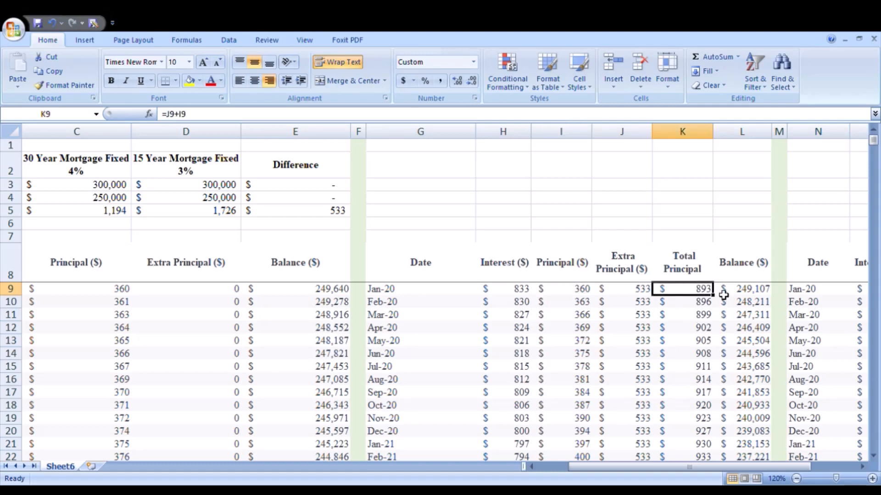
click(124, 295)
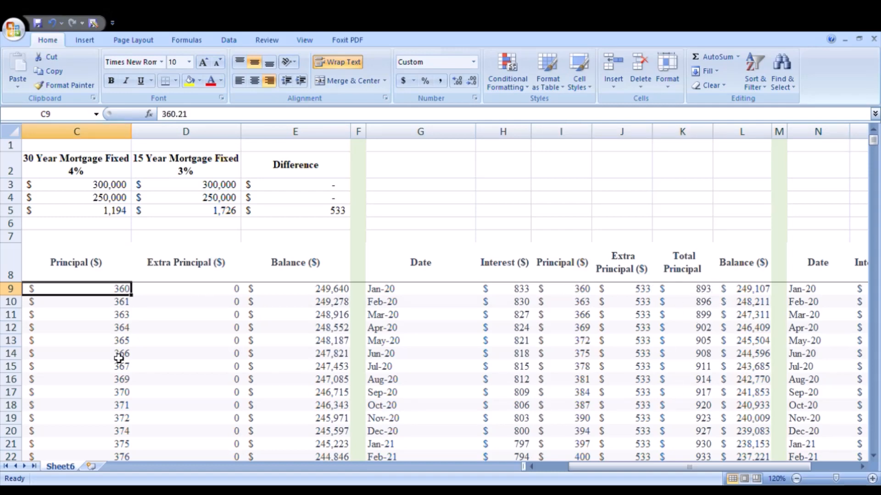
click(514, 291)
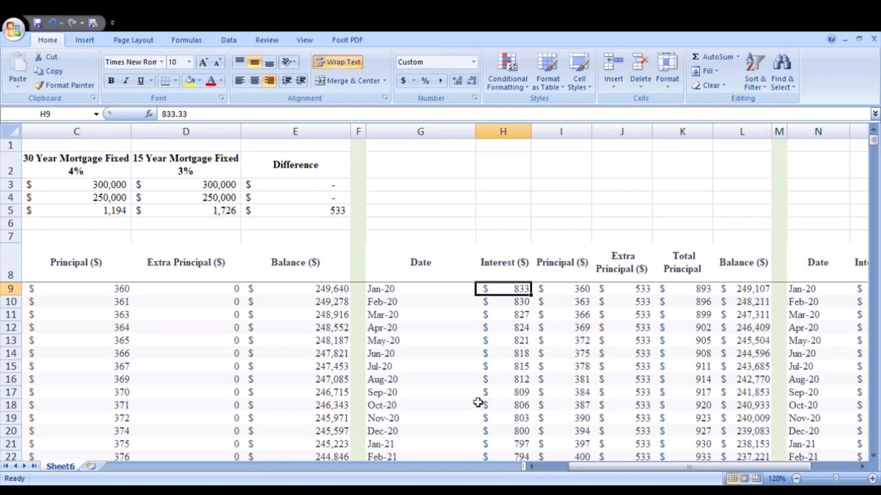
Step: Review the monthly interest in column H of the extra-principal schedule for Feb-20 to Apr-20
mouse_move(596, 468)
mouse_down()
mouse_move(554, 477)
mouse_move(590, 473)
mouse_up()
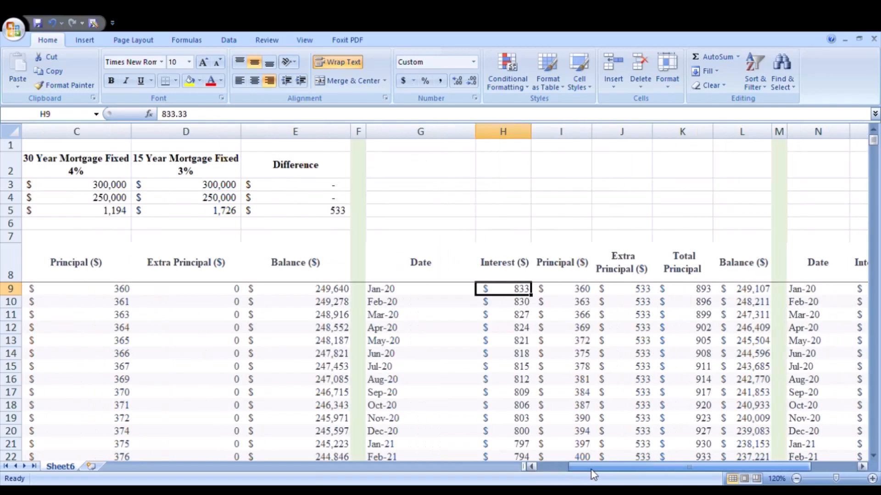
click(527, 303)
click(522, 317)
click(523, 327)
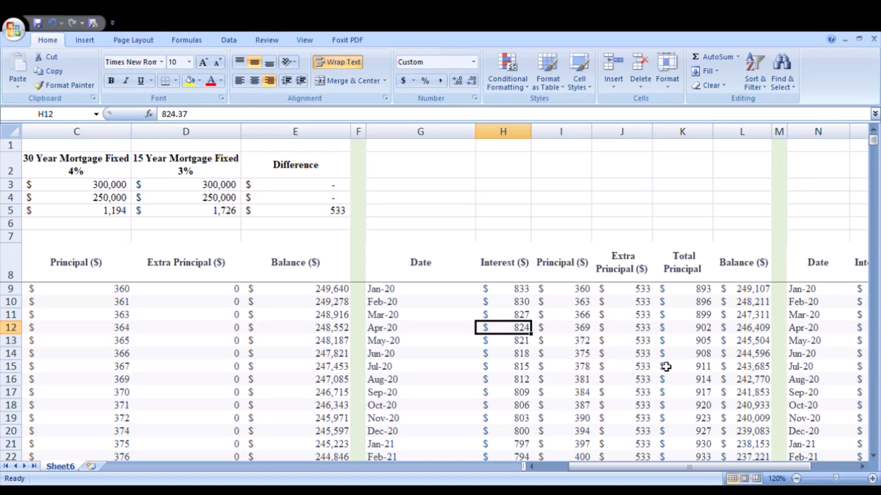
scroll(664, 365, down, 2)
scroll(665, 365, up, 2)
Step: Sum the extra-principal schedule's total interest by selecting column H from Jan-20 to the final payment in Jul-36
click(515, 292)
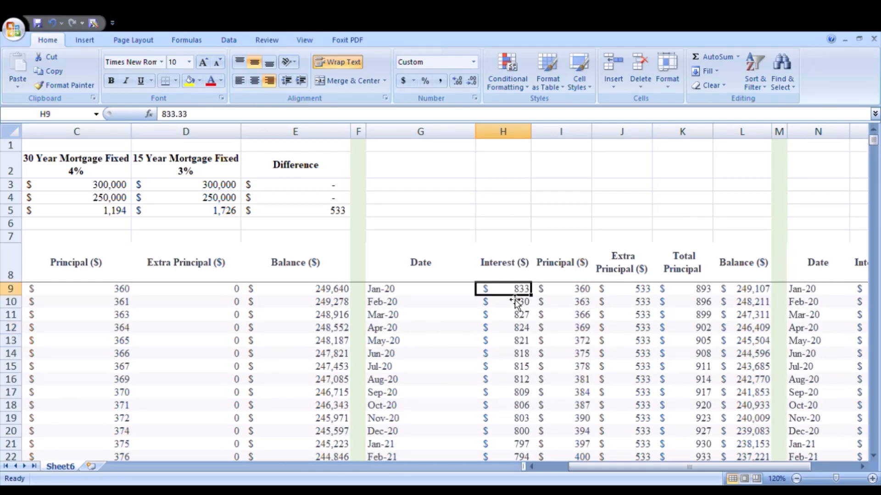
key(ctrl+shift+Down)
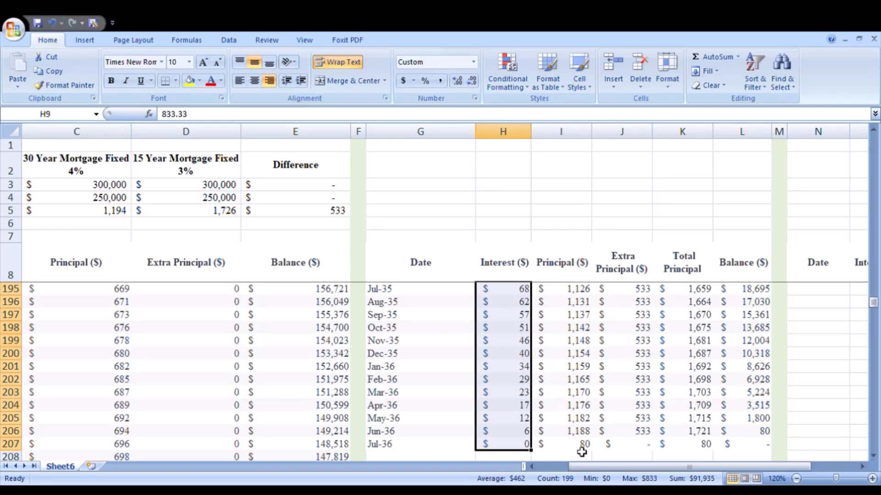
scroll(581, 452, down, 2)
scroll(585, 447, up, 3)
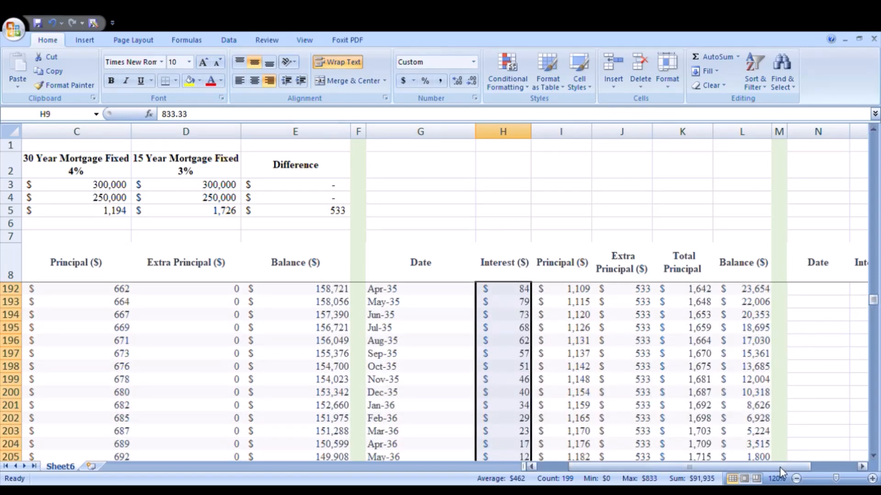
Step: Inspect the formulas in T9 and U9 that compare each 30-year schedule's monthly interest with the 15-year loan's
drag(780, 467, 841, 477)
drag(873, 300, 873, 140)
click(790, 288)
click(240, 113)
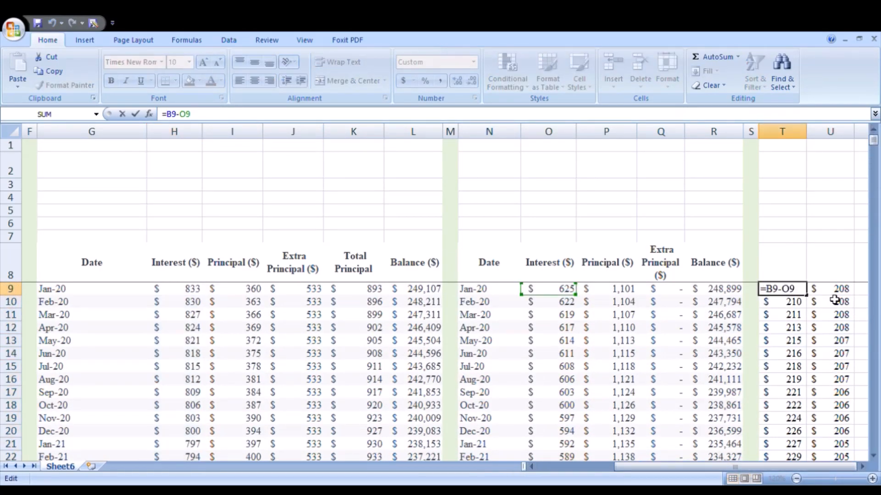
key(Tab)
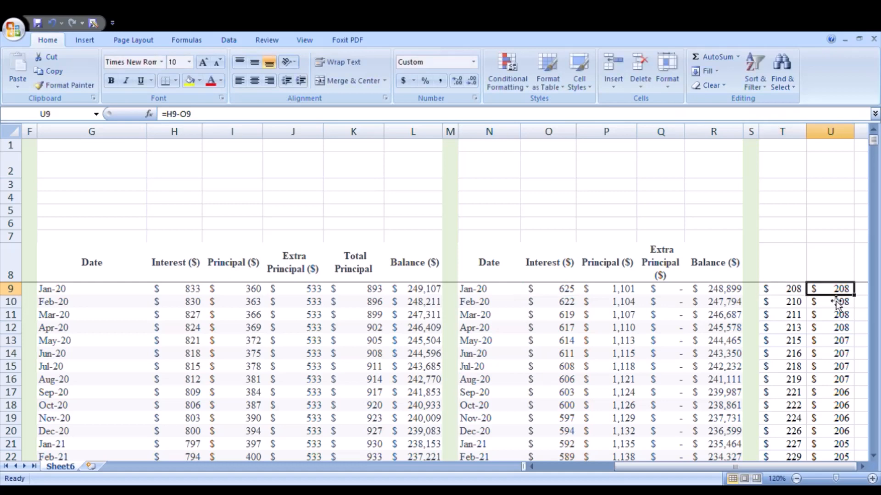
click(211, 115)
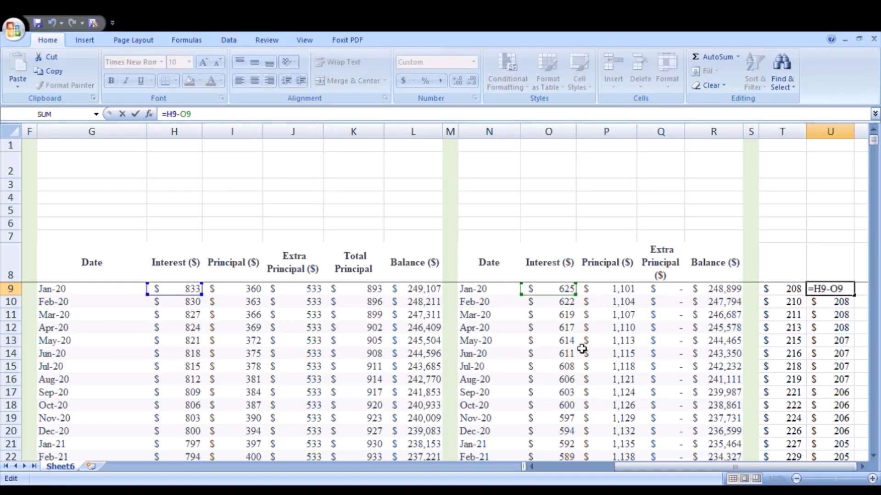
click(711, 326)
click(784, 289)
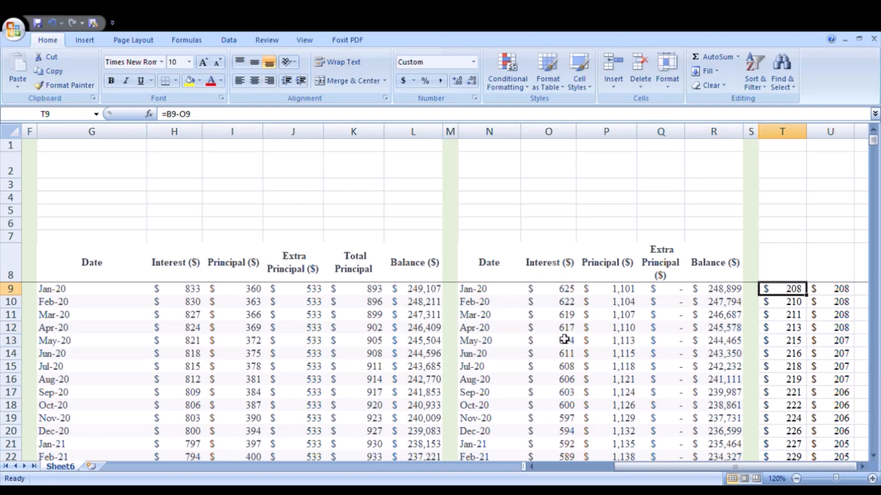
Step: Compare first-year interest and principal sums of the 15-year and extra-principal schedules using O9:O20, P9:P20, K9:K20 and H9:H20
click(573, 296)
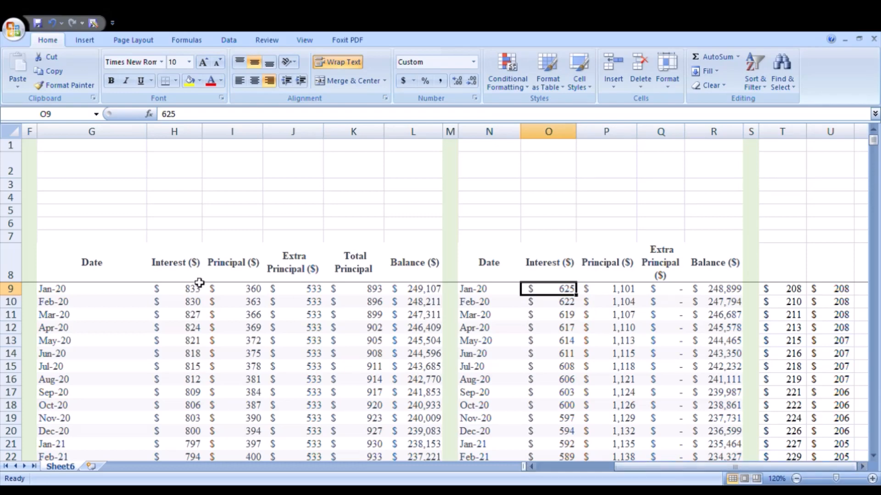
mouse_move(629, 463)
mouse_down()
mouse_move(494, 470)
mouse_move(621, 470)
mouse_up()
drag(565, 289, 562, 436)
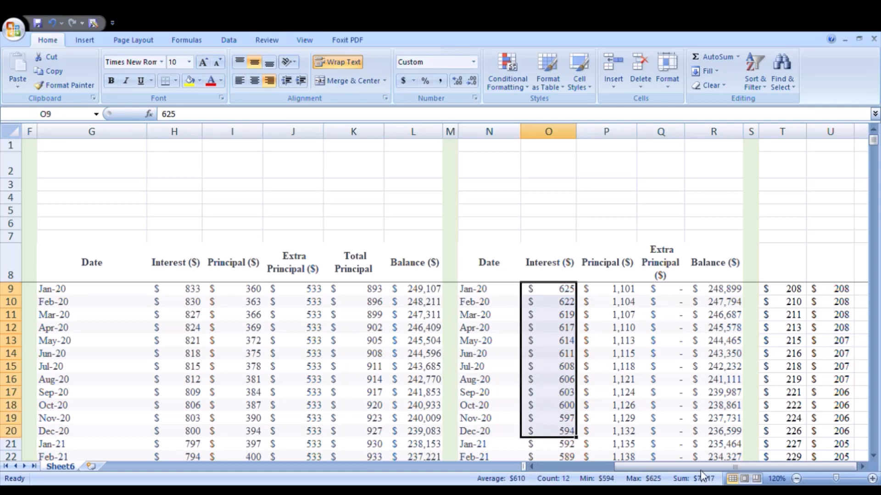
drag(631, 438, 612, 293)
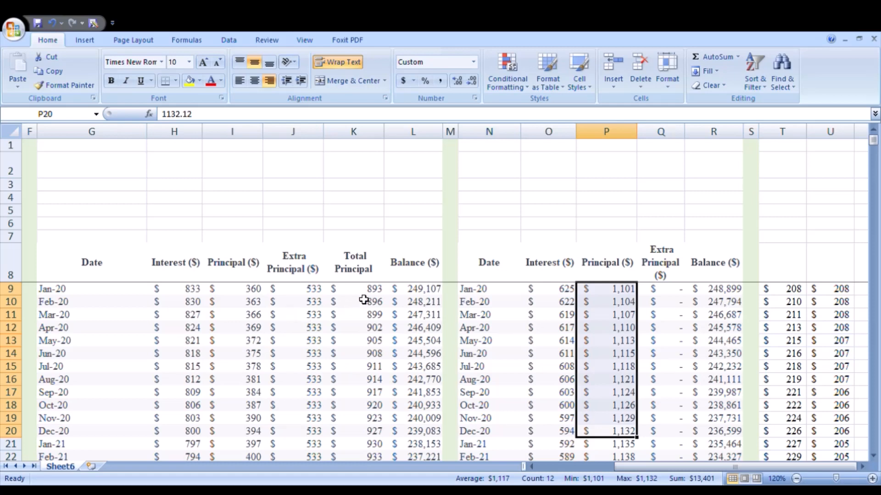
drag(364, 288, 356, 430)
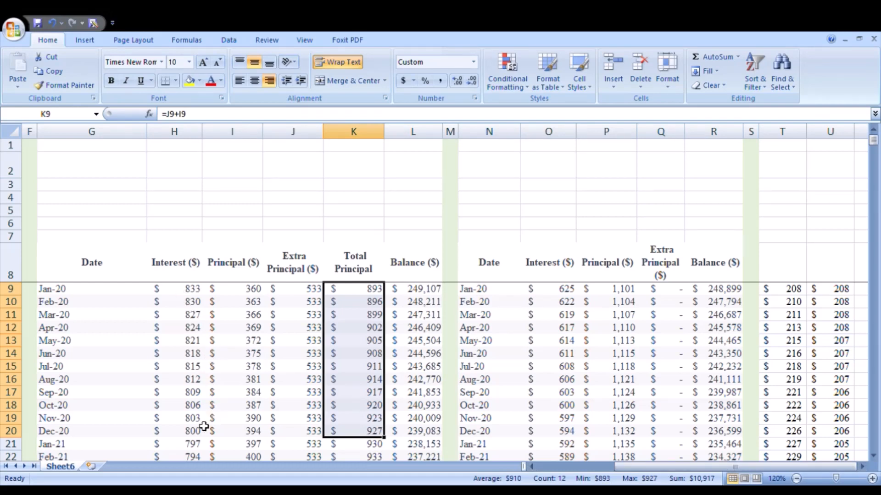
drag(191, 433, 192, 292)
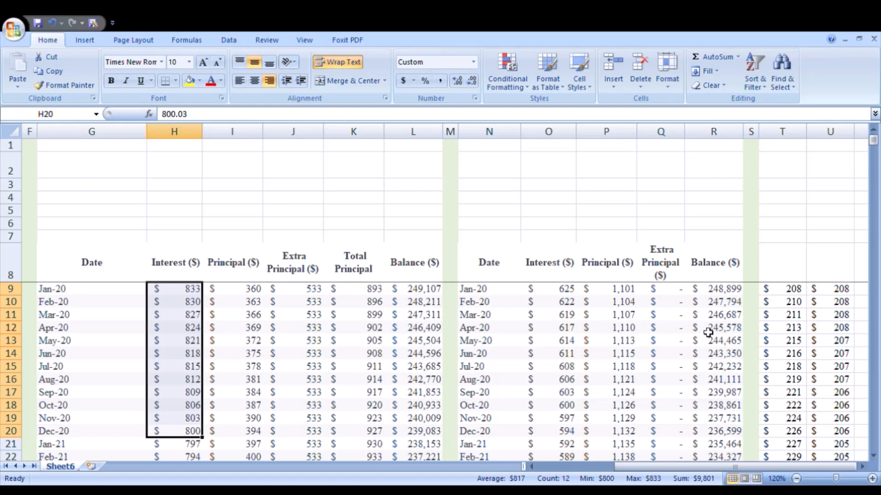
Step: Trace T9's formula to its source interest cells and sum the column T interest differences from Jan-20 to Dec-34
click(792, 293)
click(197, 114)
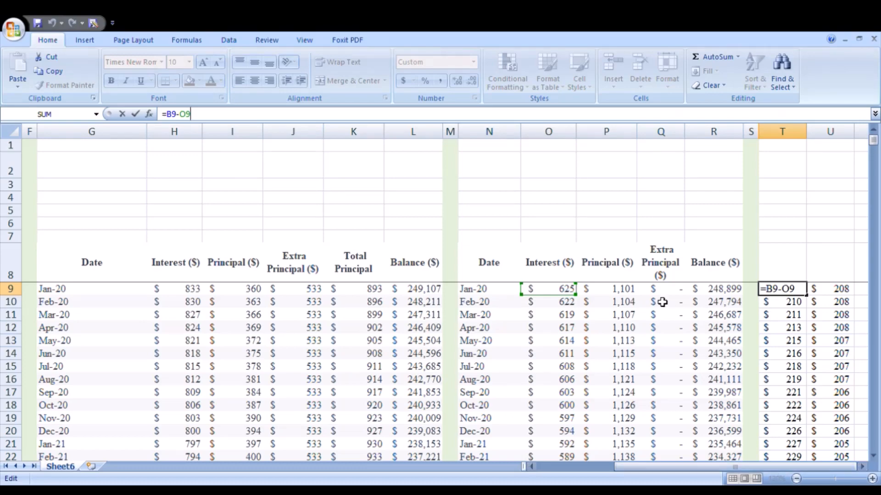
drag(693, 467, 541, 468)
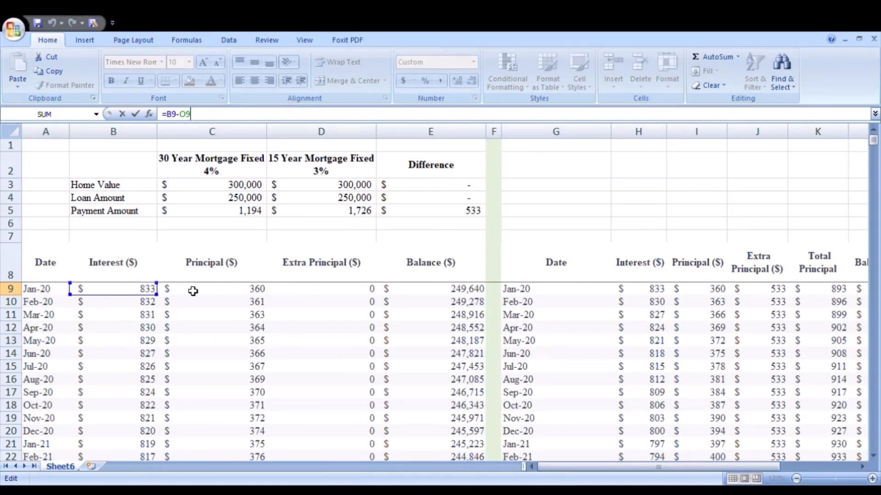
drag(666, 467, 752, 468)
click(802, 367)
click(797, 273)
click(793, 291)
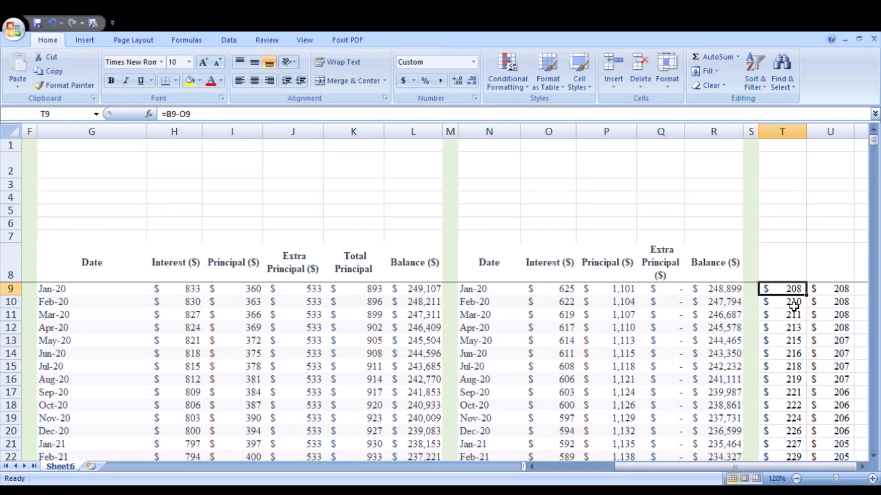
key(ctrl+shift+Down)
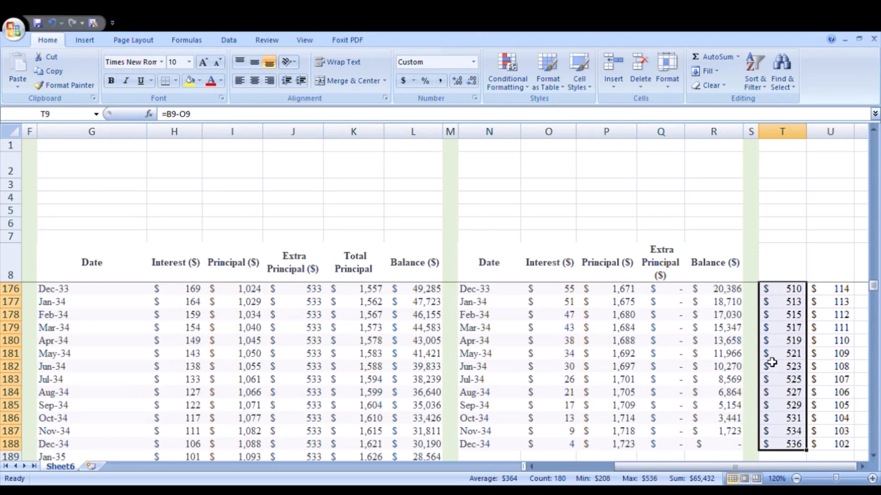
Step: Sum the column U interest differences between the extra-principal and 15-year schedules from U9 in Jan-20 to Dec-34
scroll(768, 369, down, 2)
drag(874, 294, 873, 140)
click(827, 293)
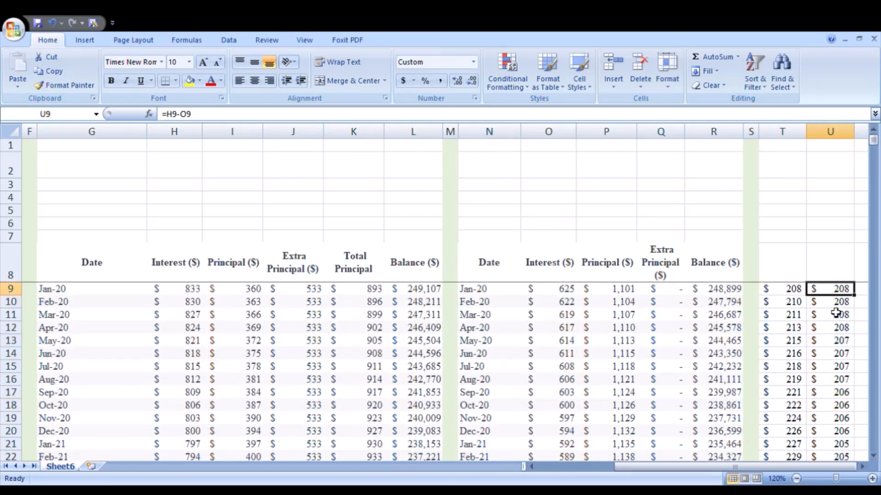
key(ctrl+shift+Down)
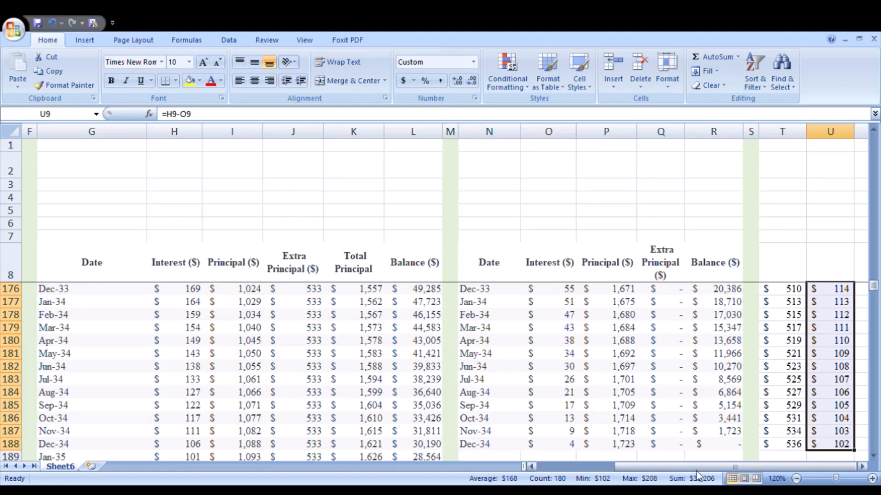
Step: Examine the extra-principal schedule's interest and principal rows around Dec-34 alongside the end of the 15-year schedule
drag(673, 465, 633, 462)
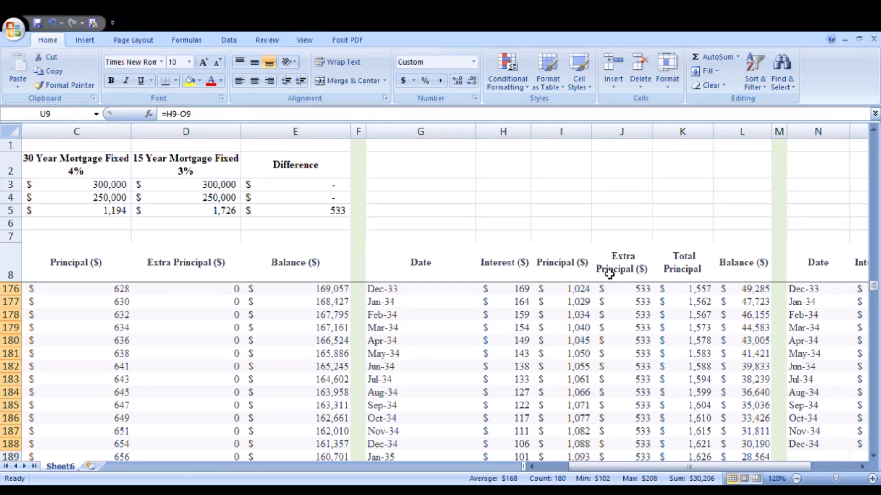
click(511, 291)
scroll(539, 328, down, 4)
scroll(578, 335, up, 3)
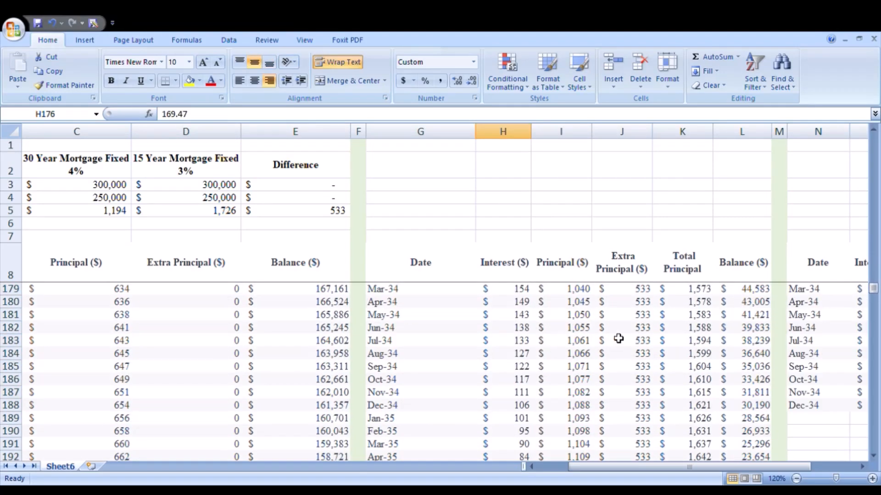
drag(670, 466, 822, 466)
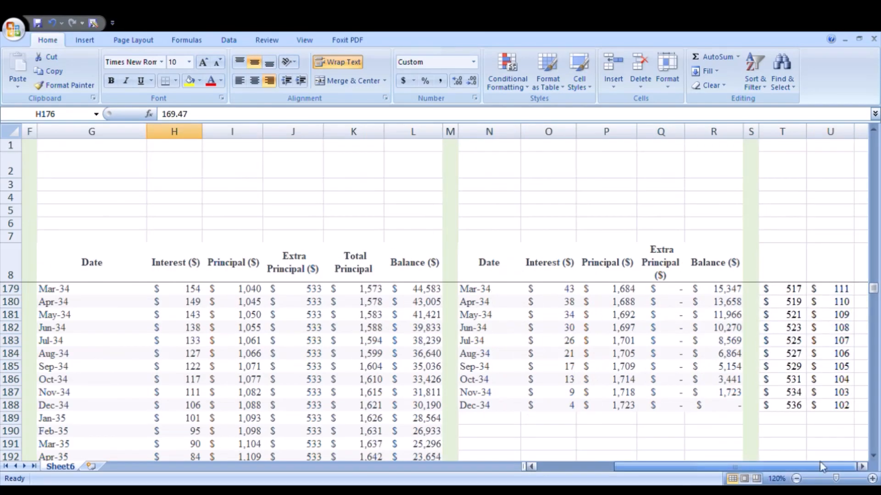
click(360, 445)
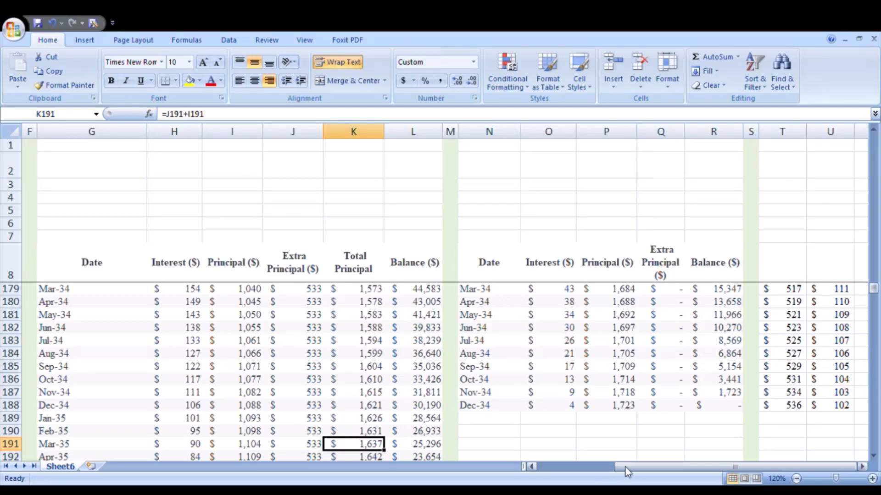
Step: Inspect the 30-year loan's total interest formula in B369 below its final payment row
drag(624, 466, 547, 466)
click(164, 356)
key(ctrl+shift+Down)
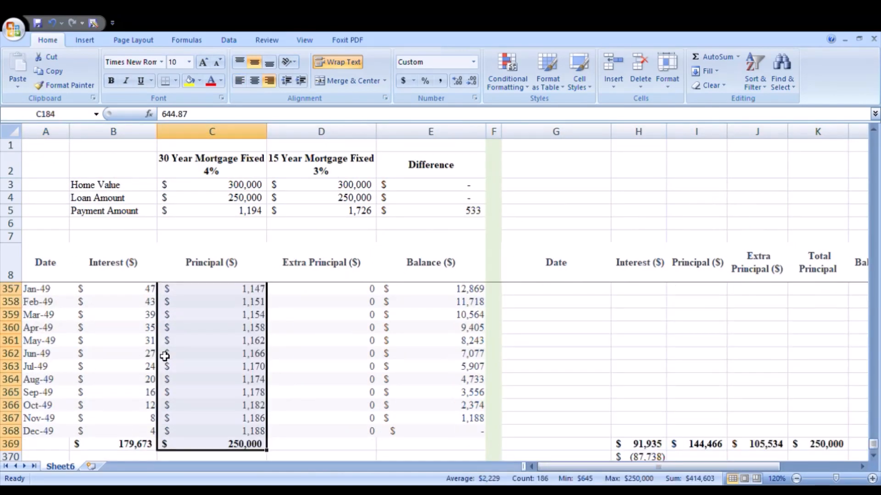
scroll(166, 356, down, 1)
click(153, 407)
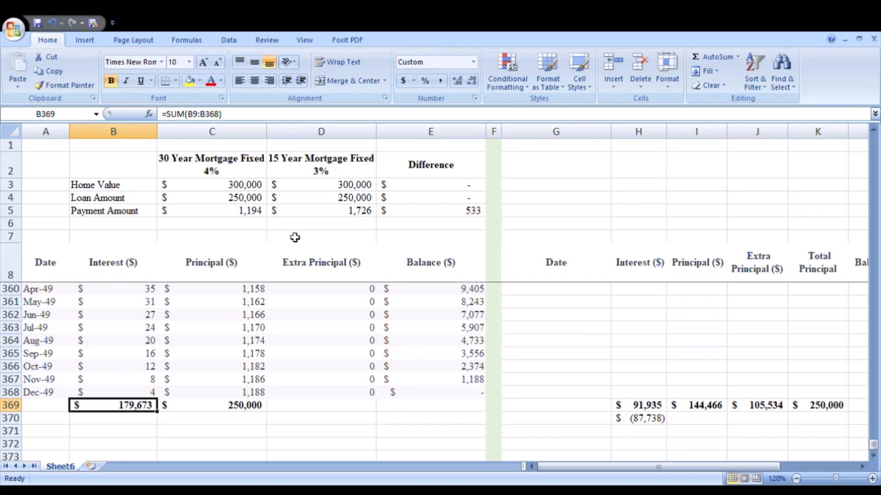
Step: Inspect the total interest and difference formulas in H369 and H370 for the extra-principal schedule and O369 and O370 for the 15-year loan
drag(689, 468, 718, 469)
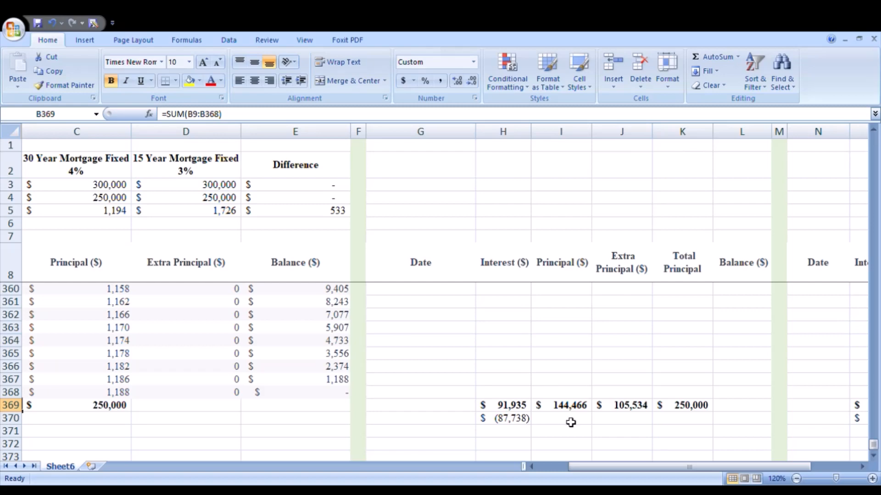
click(516, 419)
click(526, 409)
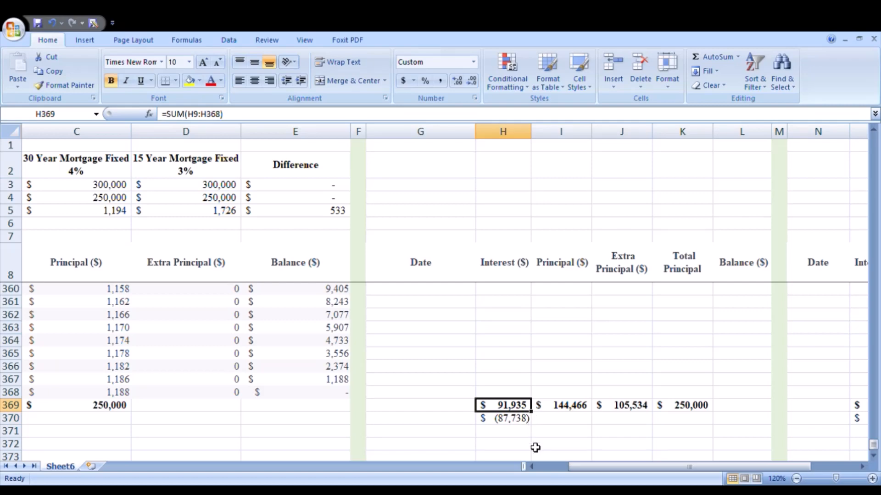
click(523, 420)
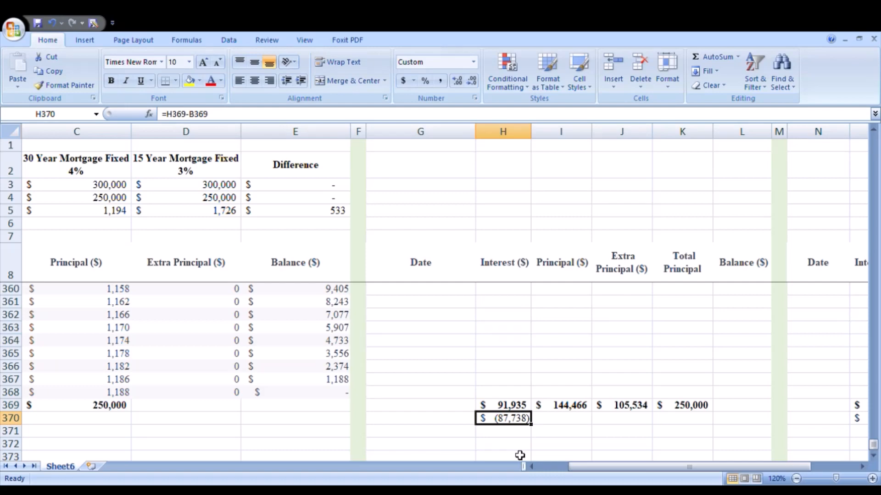
drag(595, 468, 648, 472)
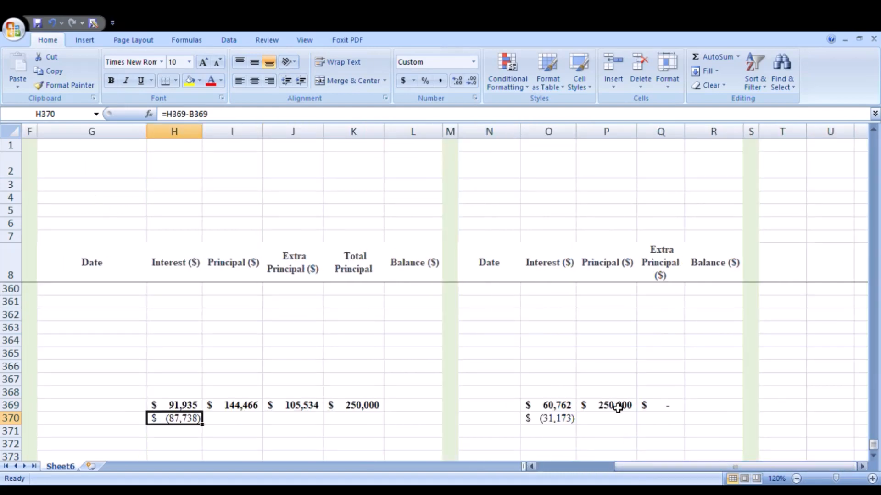
click(560, 408)
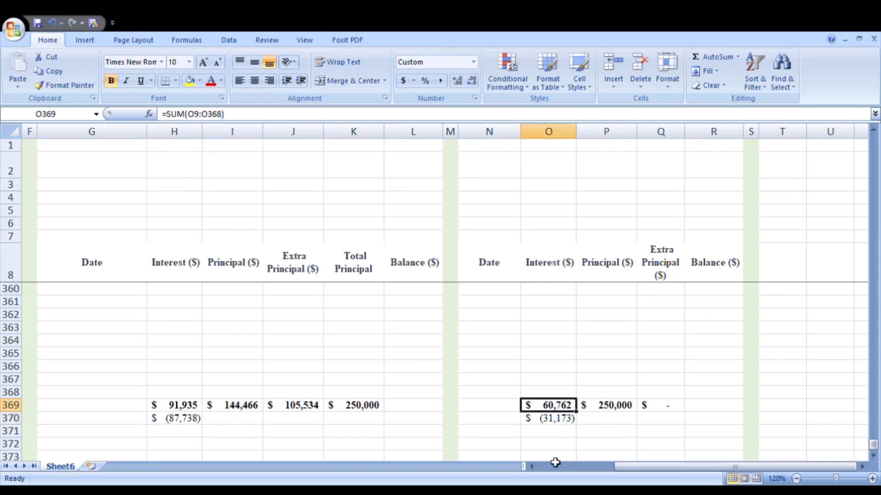
click(556, 419)
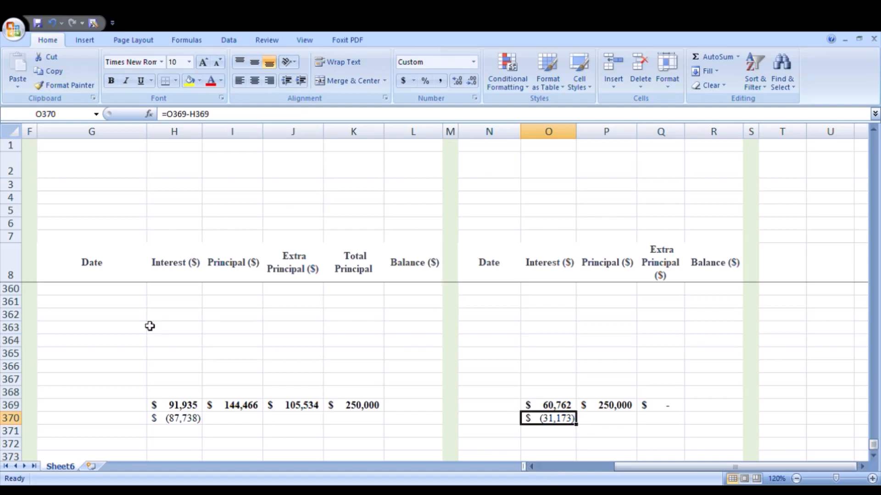
Step: Enter =B369-O369 in O371 to calculate the total interest saved by the 15-year loan over the 30-year loan
click(544, 439)
text(=)
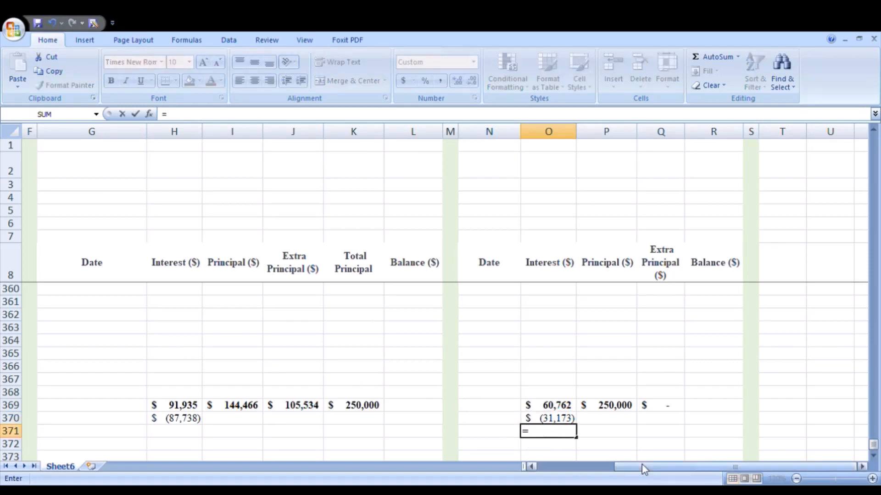
drag(643, 465, 513, 455)
click(139, 411)
text(-)
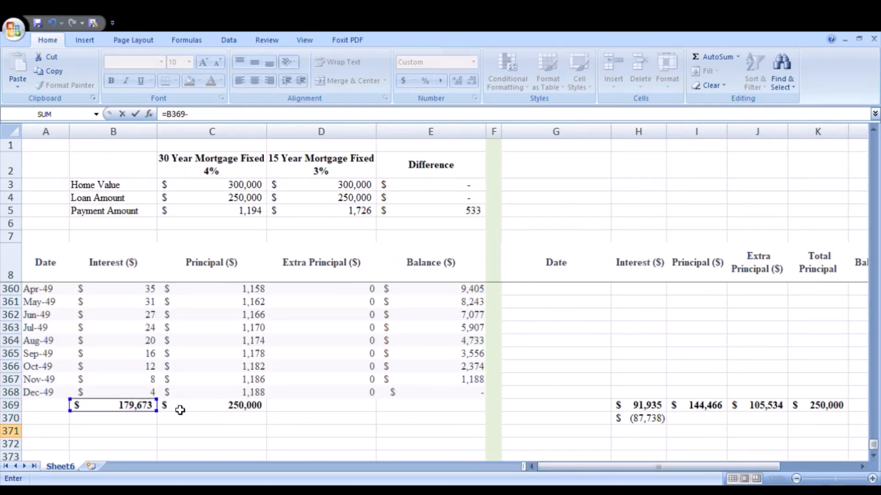
drag(601, 468, 679, 467)
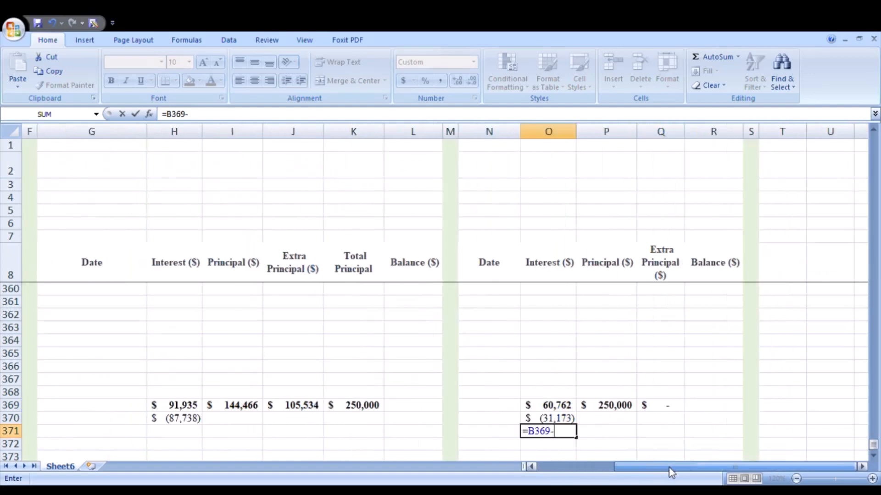
click(552, 406)
key(Return)
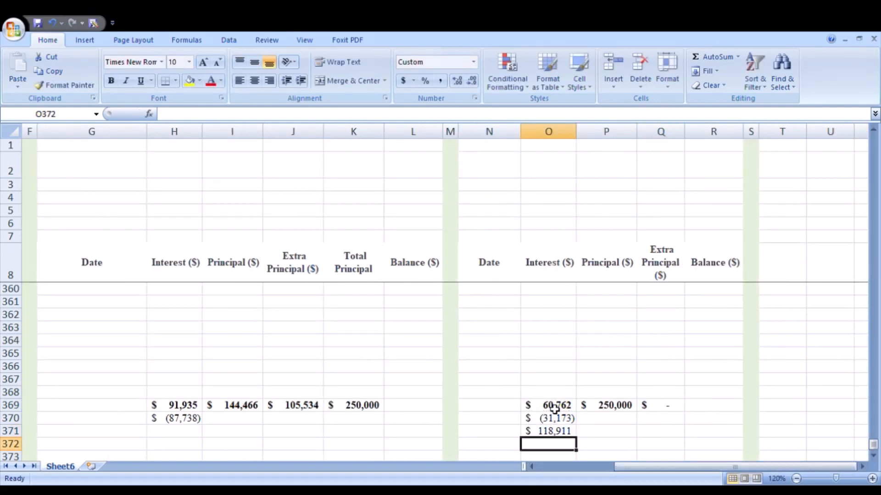
click(568, 432)
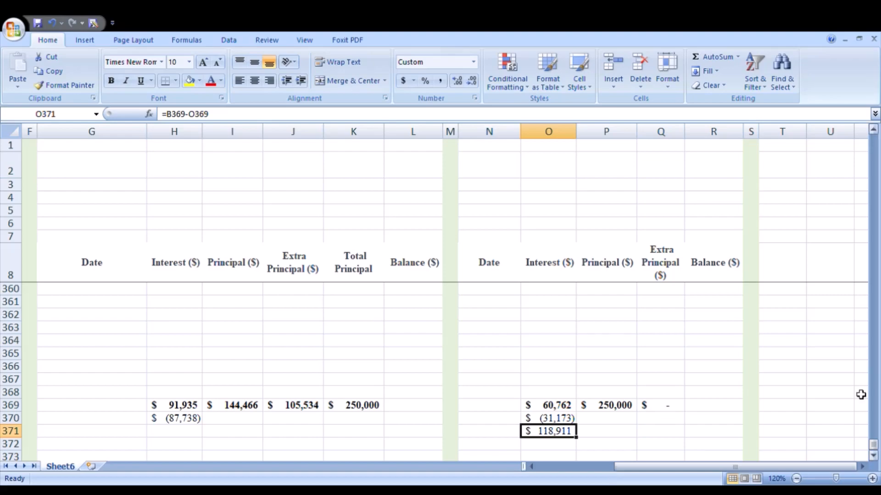
Step: Return to the start of the schedules and select the 15-year principal values from Aug-20 to Jan-21
drag(873, 445, 855, 157)
scroll(621, 299, up, 4)
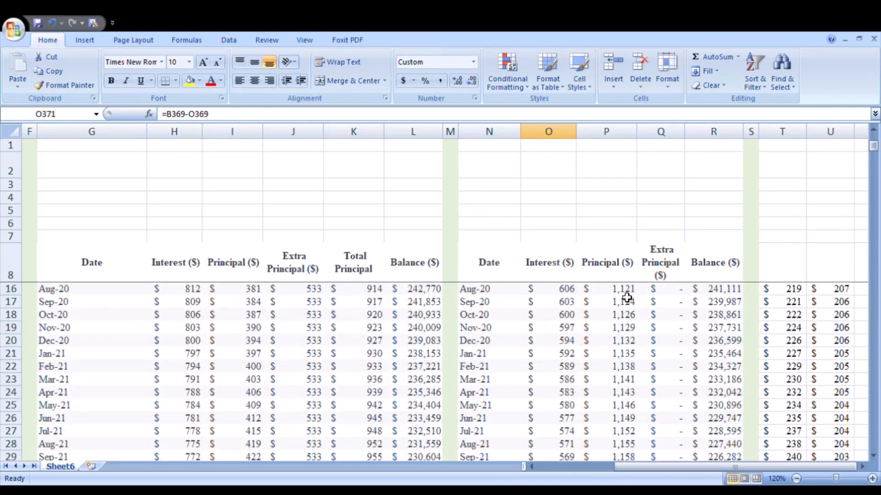
drag(620, 290, 626, 357)
scroll(641, 369, up, 3)
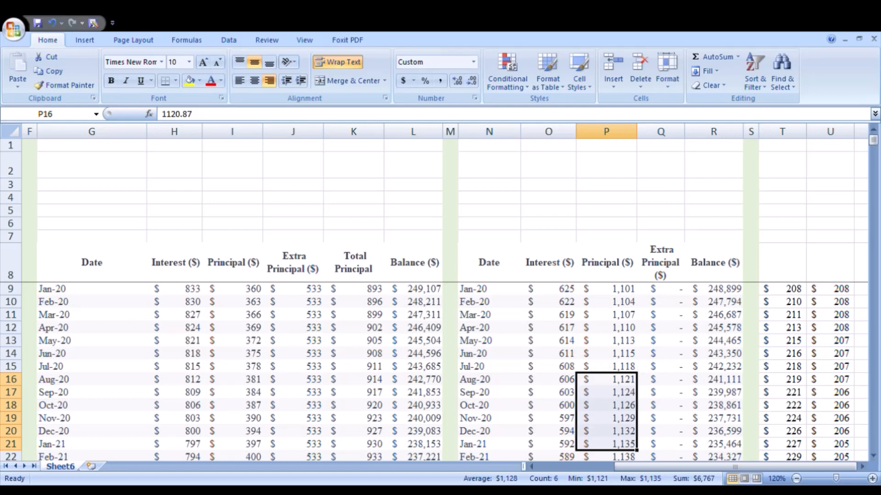
Step: Switch to Chrome and compare the fixed refinance rates with the purchase rates on the Wells Fargo mortgage rates page
click(569, 490)
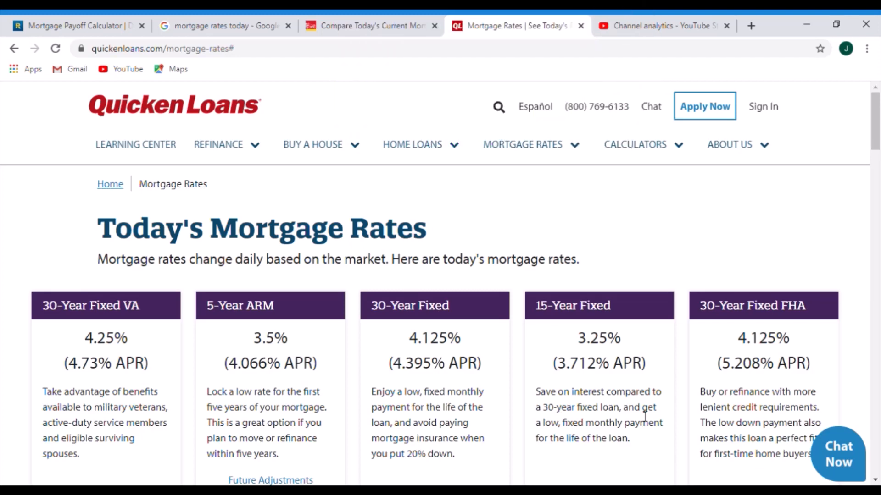
click(372, 25)
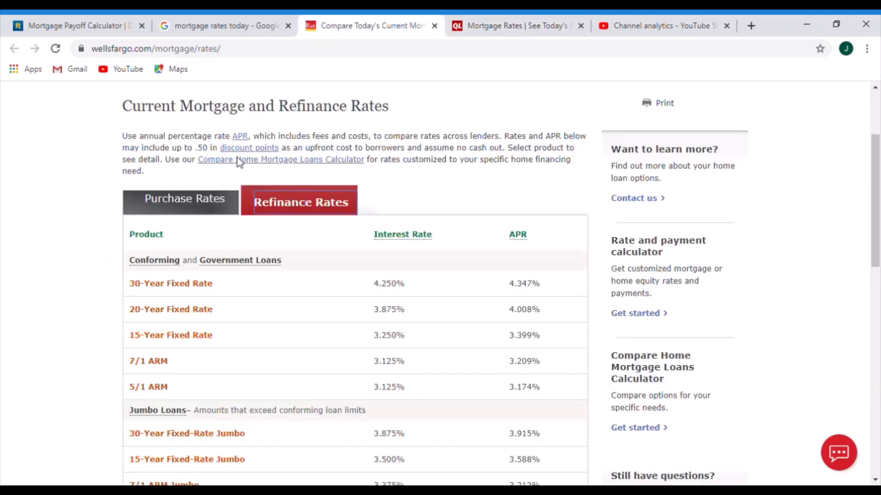
scroll(256, 328, up, 3)
scroll(302, 388, down, 1)
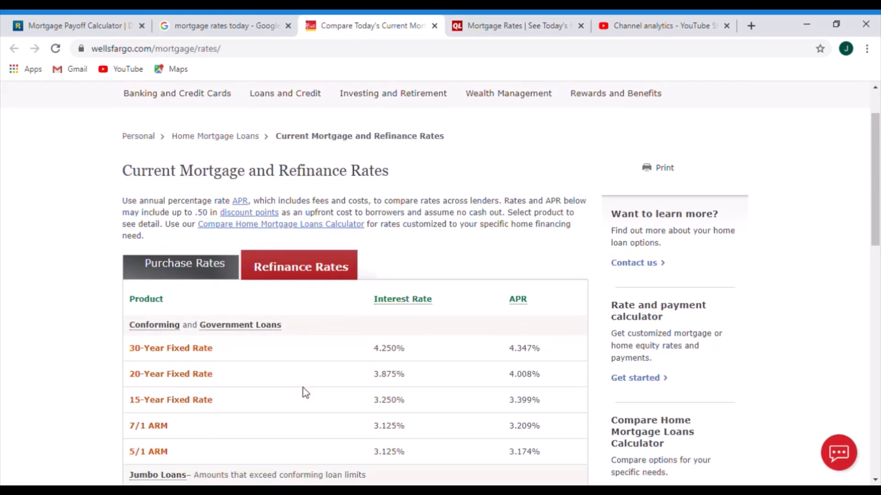
scroll(302, 387, down, 1)
click(240, 260)
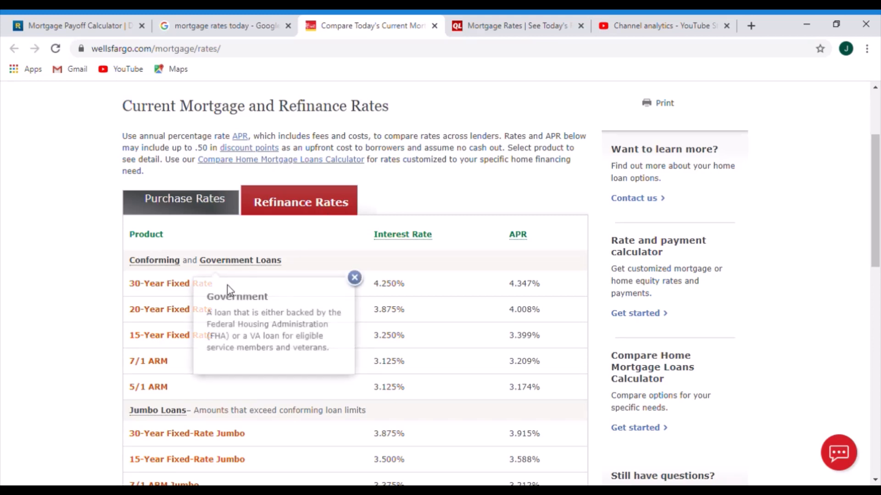
click(419, 301)
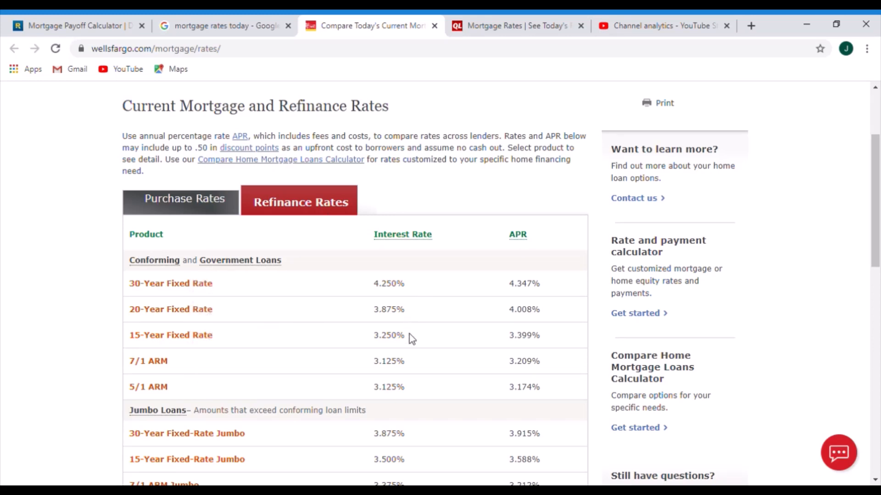
click(210, 205)
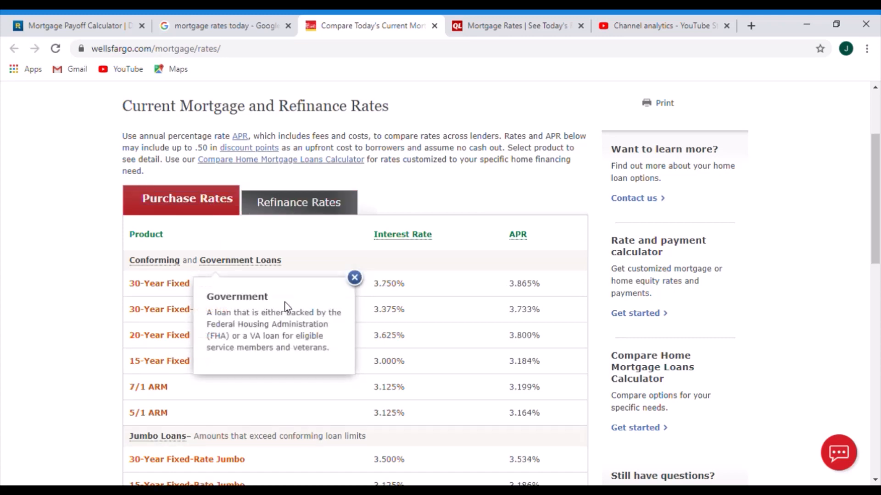
click(431, 324)
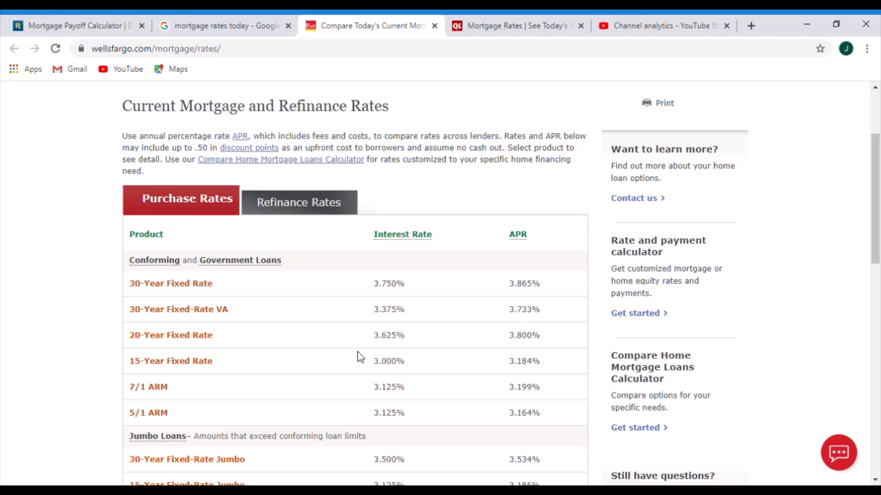
Step: Open the Dave Ramsey Mortgage Payoff Calculator and review its loan amount, first payment date, loan length and interest rate entries
click(94, 16)
scroll(193, 174, up, 3)
mouse_move(208, 225)
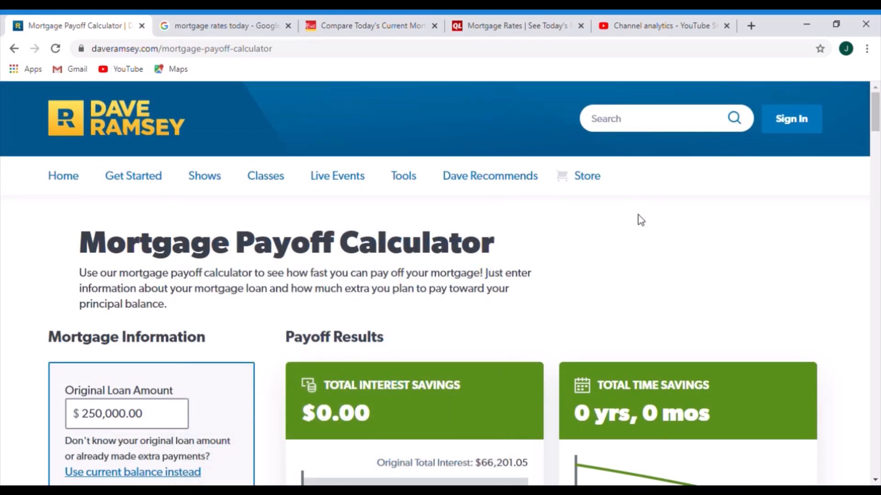
scroll(641, 220, down, 4)
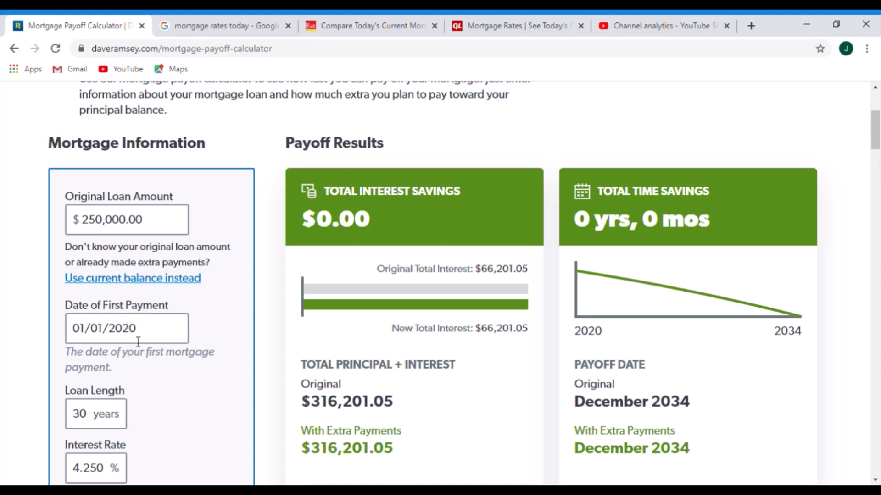
scroll(133, 351, down, 1)
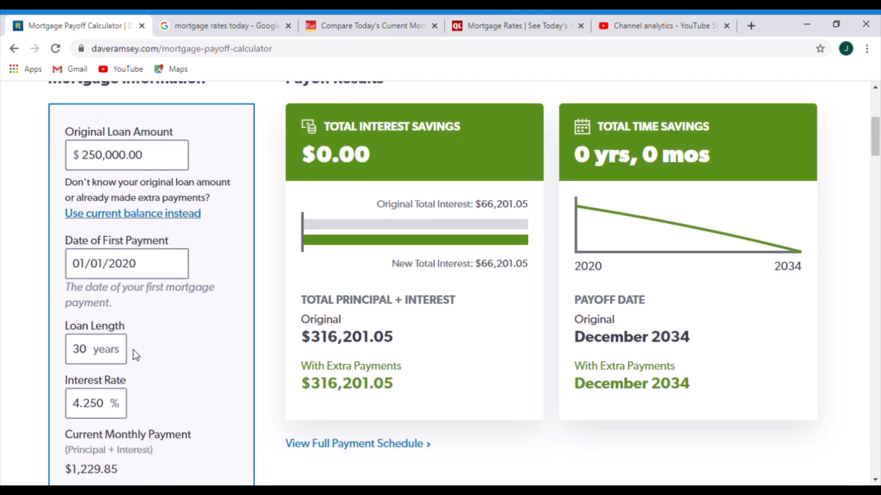
scroll(133, 351, down, 1)
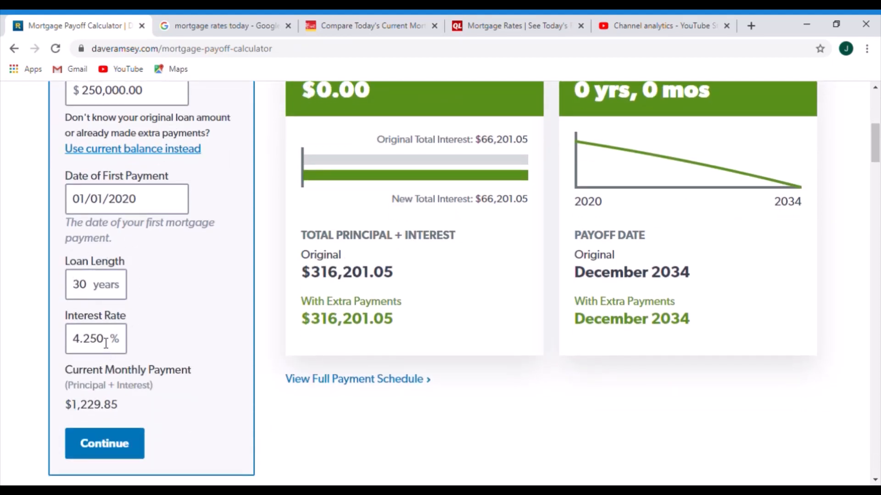
Step: Set the calculator's interest rate to 4.000% and continue to the extra payment settings
drag(106, 343, 73, 342)
double_click(91, 348)
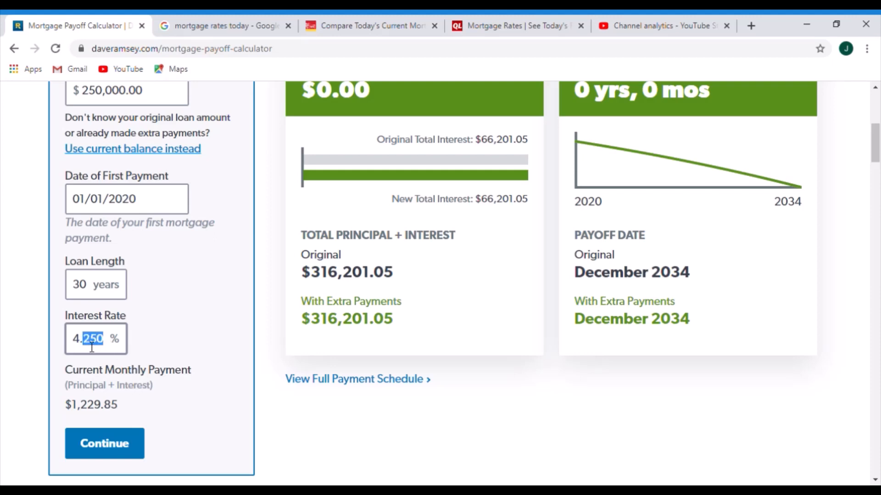
text(0)
click(158, 318)
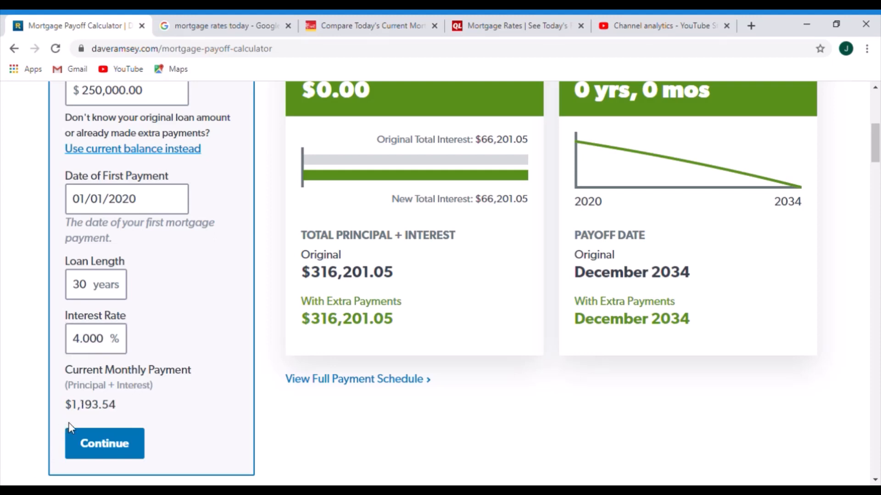
click(98, 441)
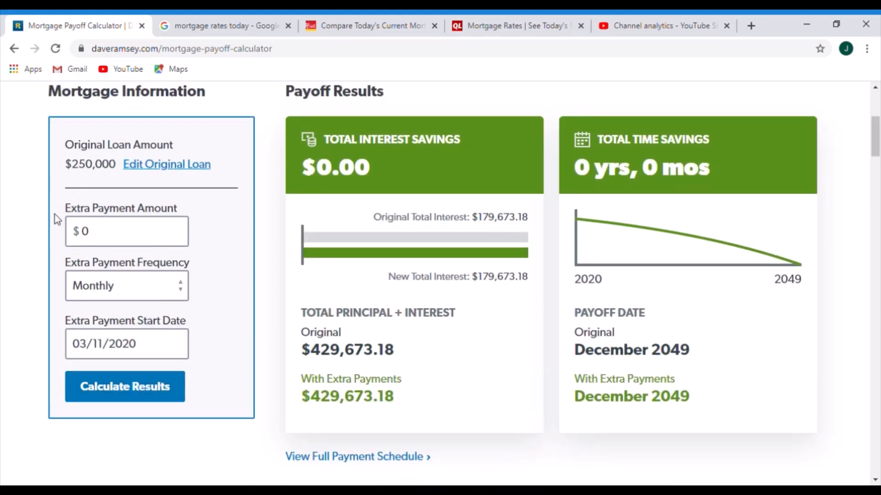
Step: Set the monthly extra payment amount to $533.00, calculate the results, and review the interest savings and payoff dates
drag(104, 241, 68, 243)
text(533)
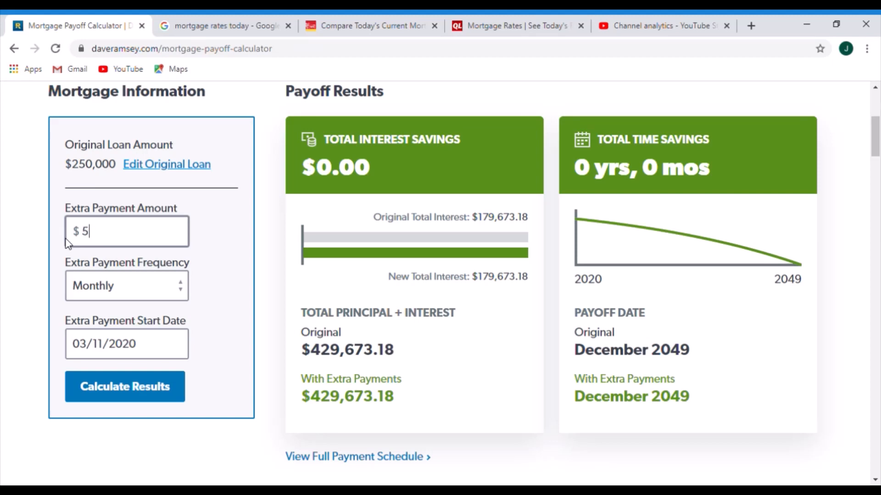
click(227, 244)
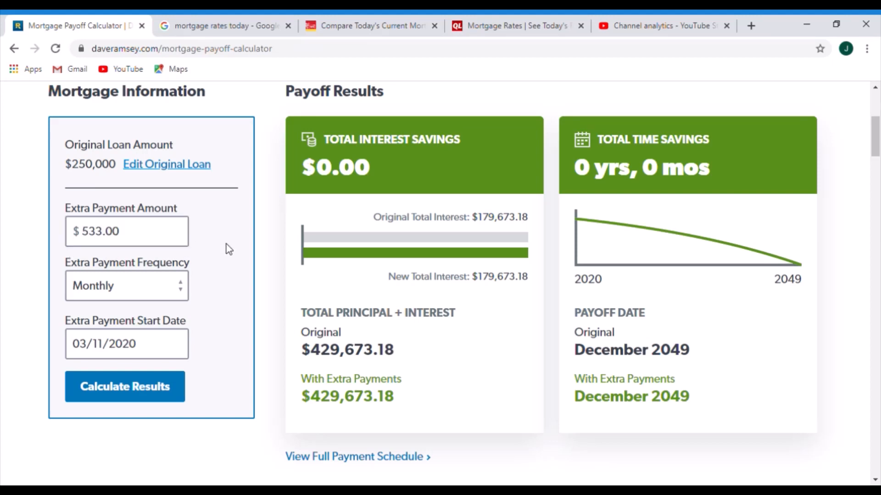
click(141, 391)
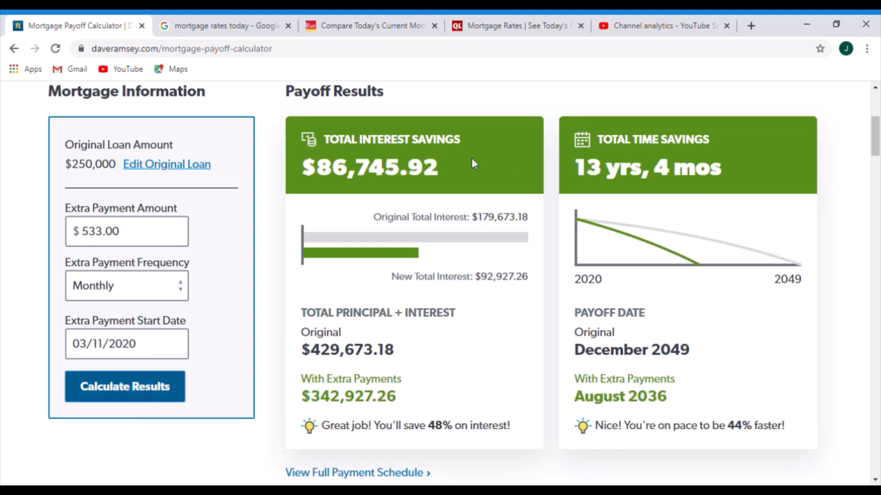
scroll(633, 349, down, 3)
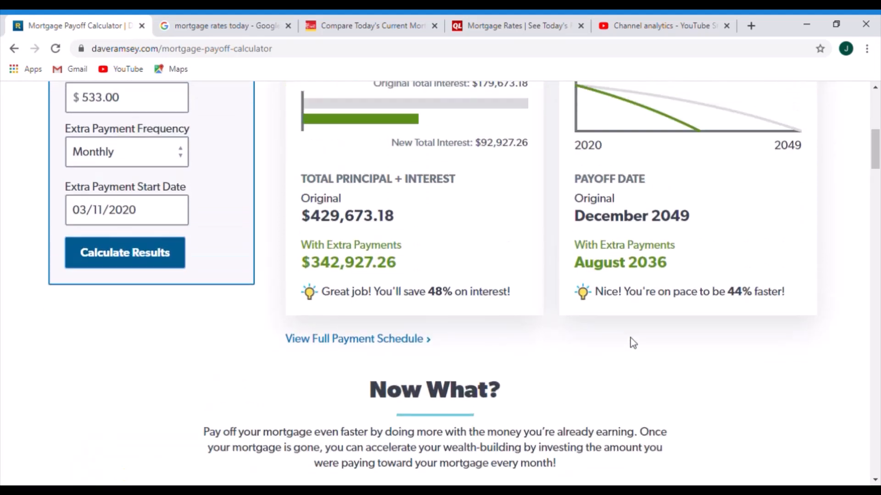
scroll(633, 343, up, 2)
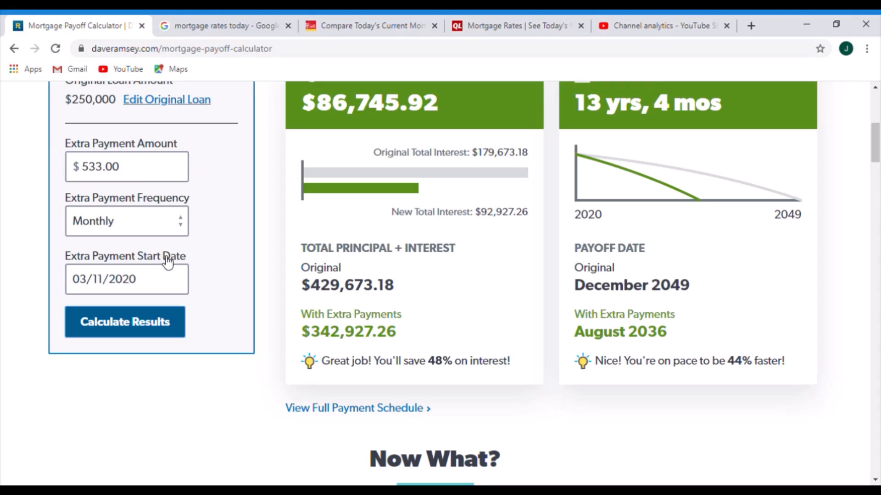
scroll(168, 262, up, 1)
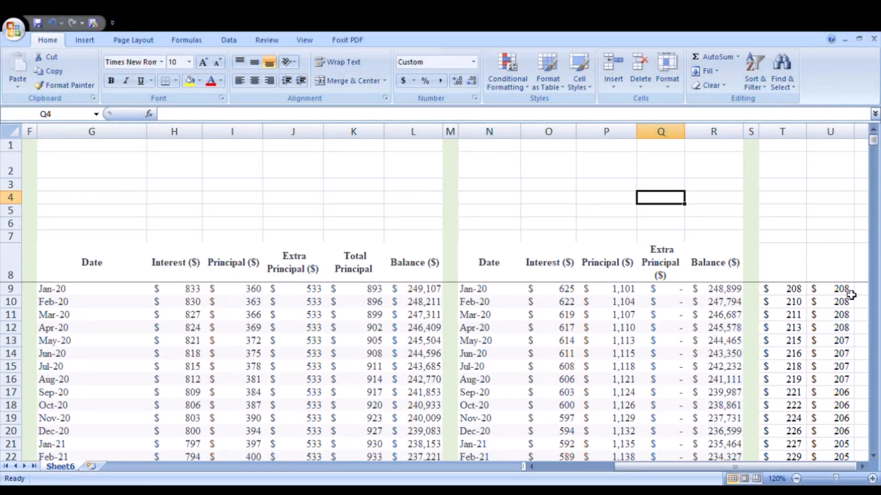
Step: Switch to the Excel schedules and inspect the Jan-20 formula in T9 comparing the 30-year and 15-year interest
click(788, 289)
double_click(788, 289)
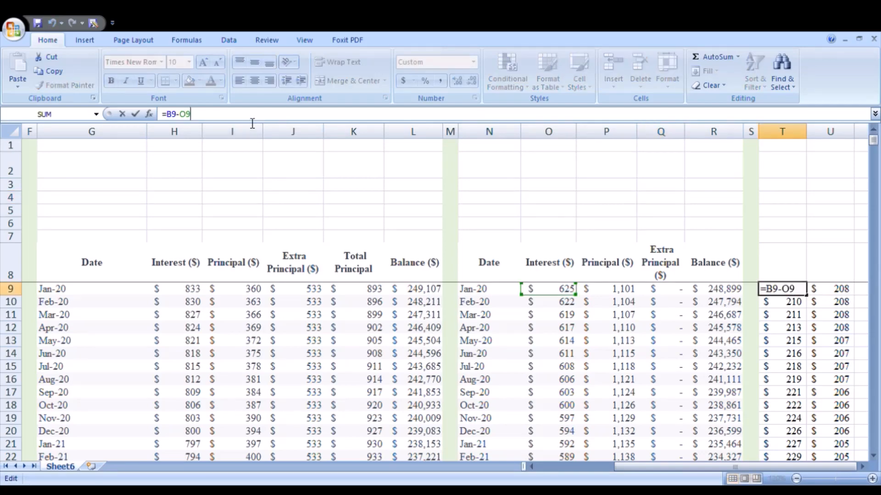
mouse_move(697, 464)
mouse_down()
mouse_move(585, 479)
mouse_move(711, 470)
mouse_up()
click(792, 239)
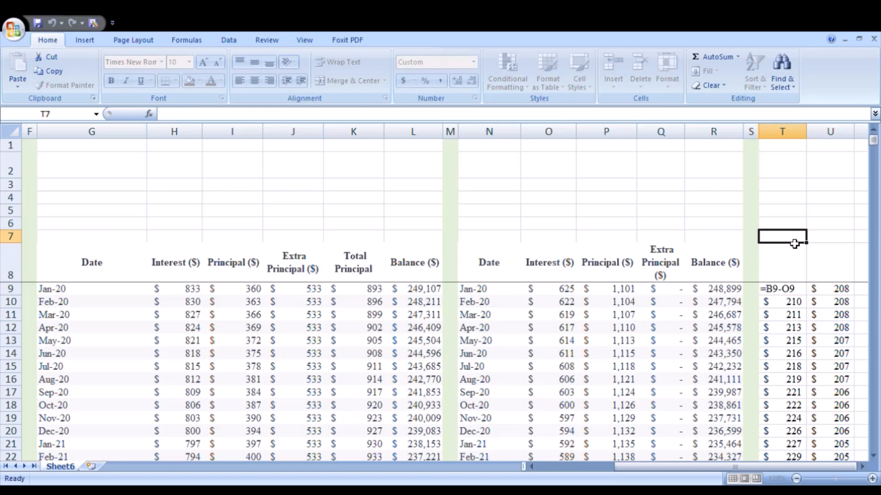
Step: Select the first 24 monthly interest differences, Jan-20 to Dec-21, in T9:T32 to read their sum
click(780, 290)
key(shift+Down)
key(shift+Down)
key(shift+Down)
key(shift+Down)
key(shift+Down)
key(shift+Down)
key(shift+Down)
key(shift+Down)
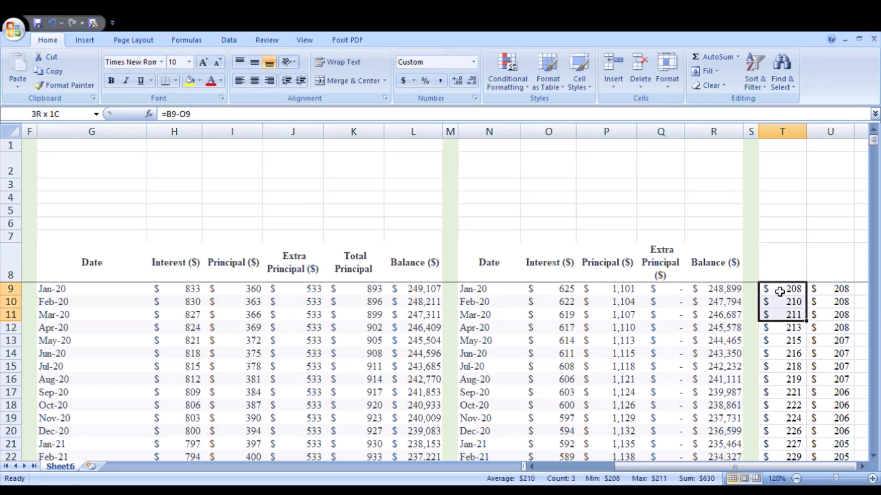
key(shift+Down)
key(shift+Down)
key(shift+Down)
key(shift+Down)
key(shift+Down)
key(shift+Down)
key(shift+Down)
key(shift+Down)
key(shift+Down)
key(shift+Down)
key(shift+Down)
key(shift+Down)
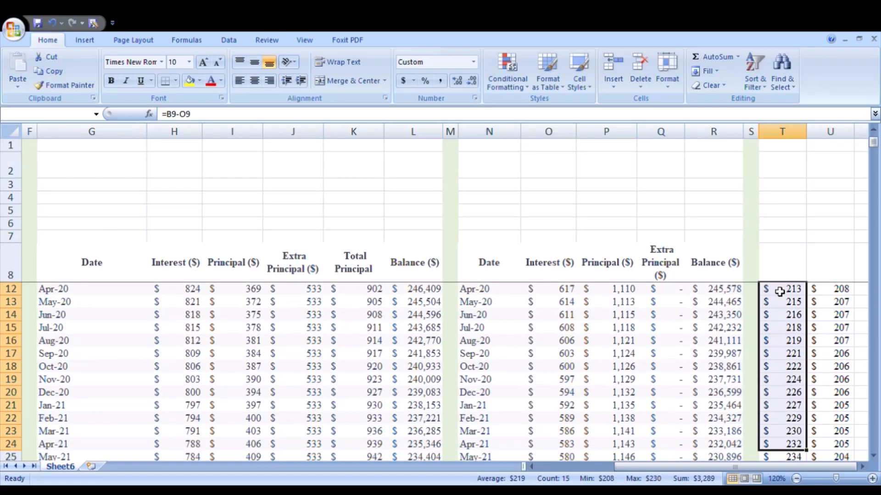
key(shift+Down)
key(shift+Down)
key(shift+Down)
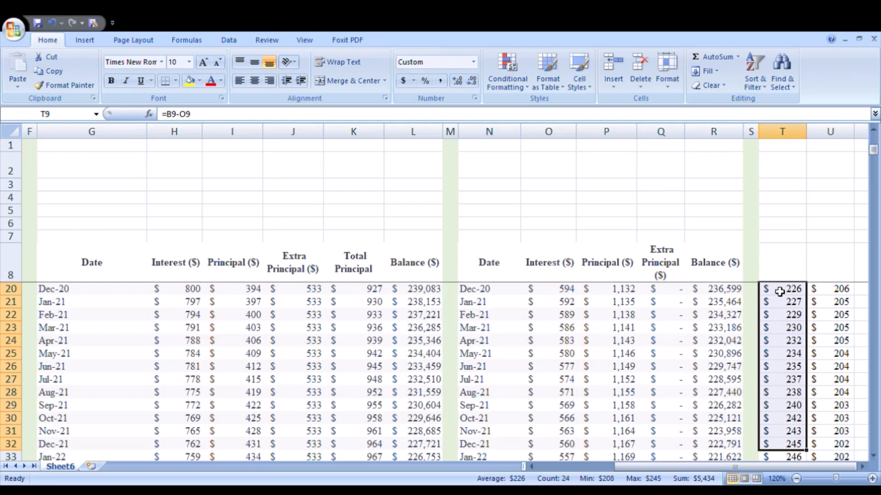
Step: Inspect the Jan-20 formula in U9 comparing interest on the extra-principal loan with the 15-year loan
key(Right)
key(Up)
key(Up)
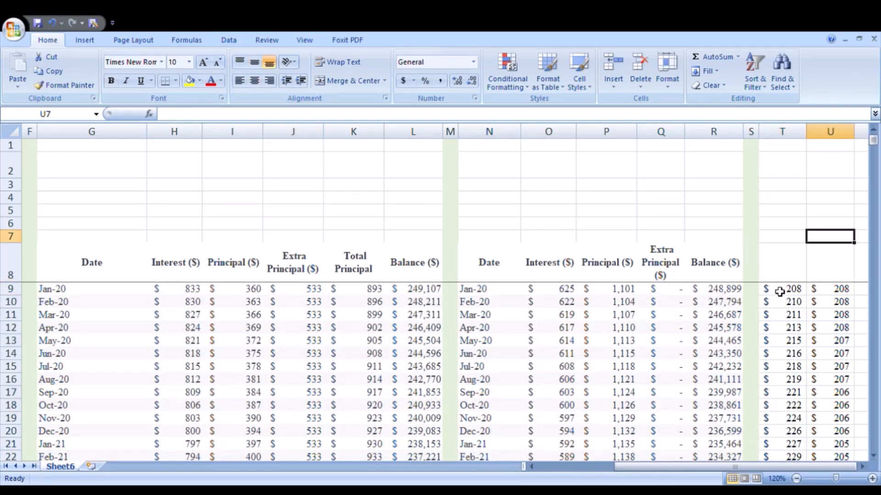
key(Down)
key(Down)
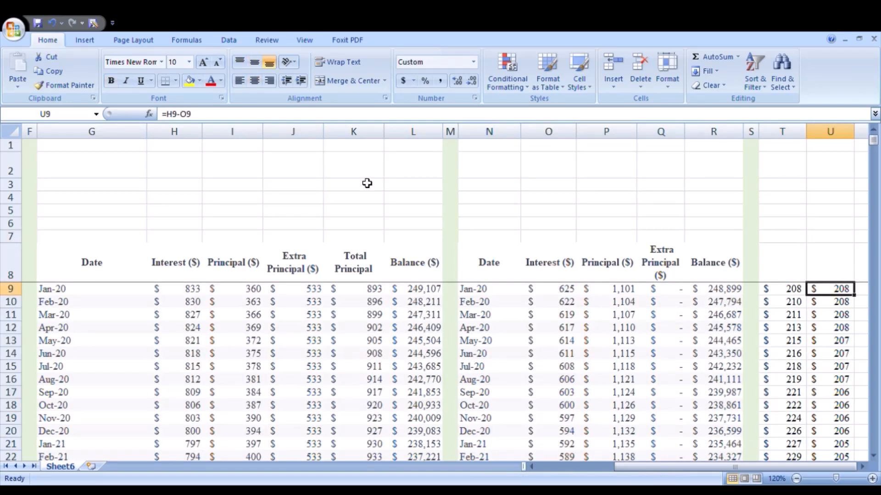
click(239, 114)
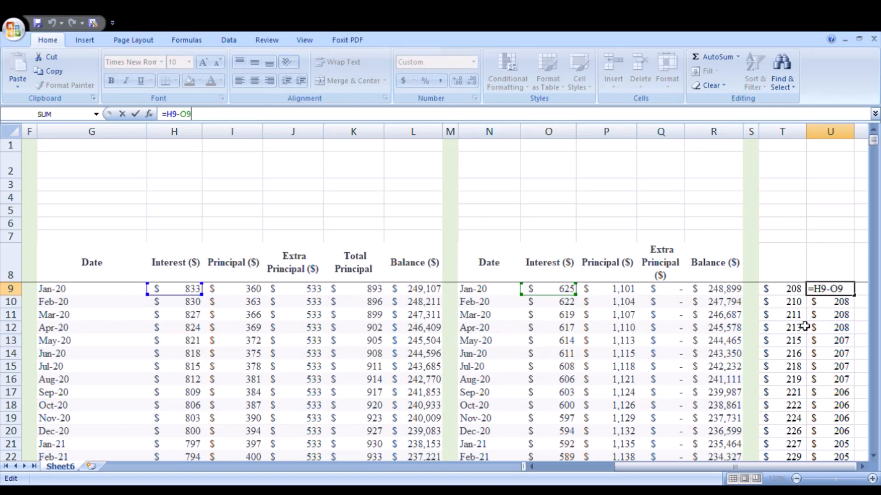
click(836, 315)
Step: Select the extra-principal interest differences for Jan-20 to Dec-21 in U9:U32 to read their sum, then clear the selection
click(837, 290)
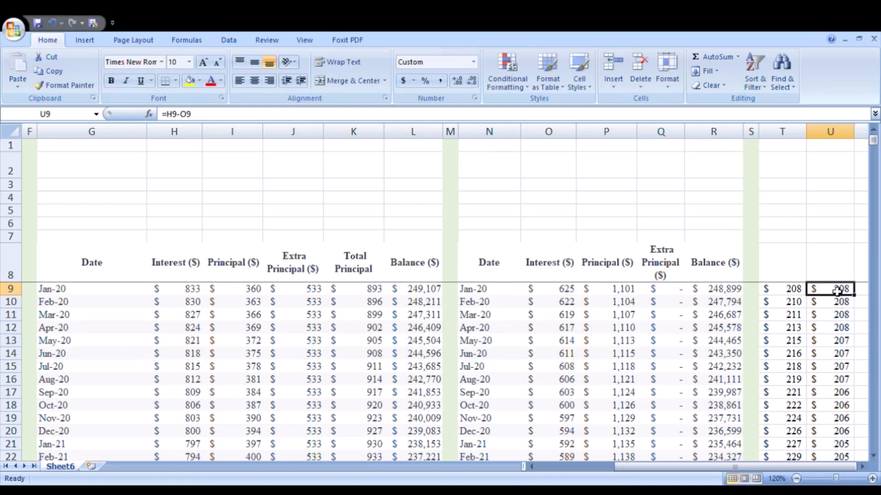
key(shift+Down)
key(shift+Down)
key(shift+Down)
key(shift+Down)
key(shift+Down)
key(shift+Down)
key(shift+Down)
key(shift+Down)
key(shift+Down)
key(shift+Down)
key(shift+Down)
key(shift+Down)
key(shift+Down)
key(shift+Down)
key(shift+Down)
key(shift+Down)
key(shift+Down)
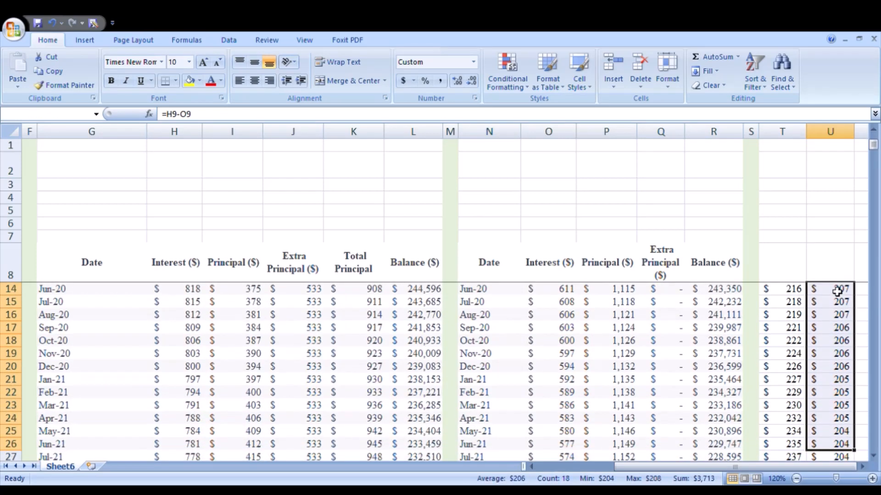
key(shift+Down)
key(shift+Down)
key(shift+Down)
key(shift+Down)
key(shift+Down)
key(shift+Down)
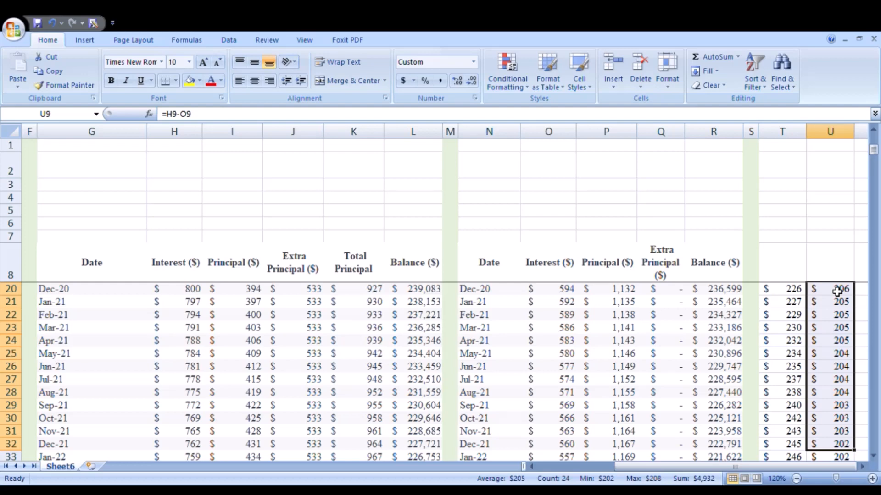
click(354, 211)
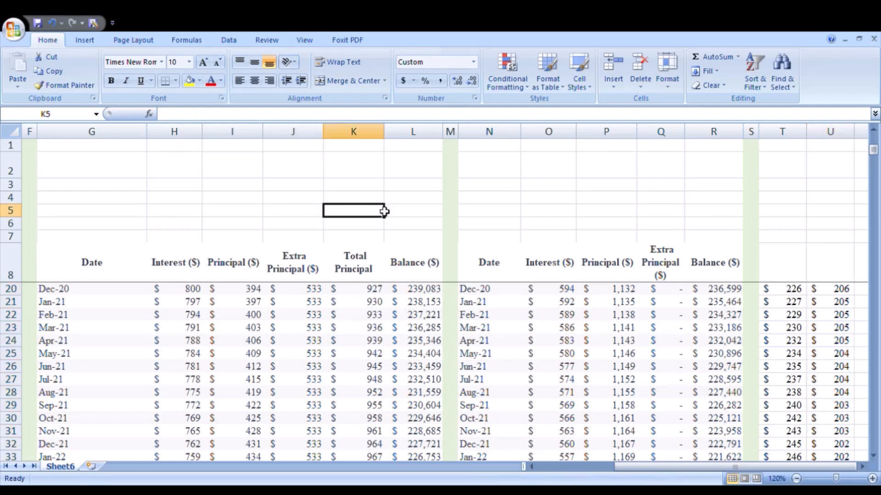